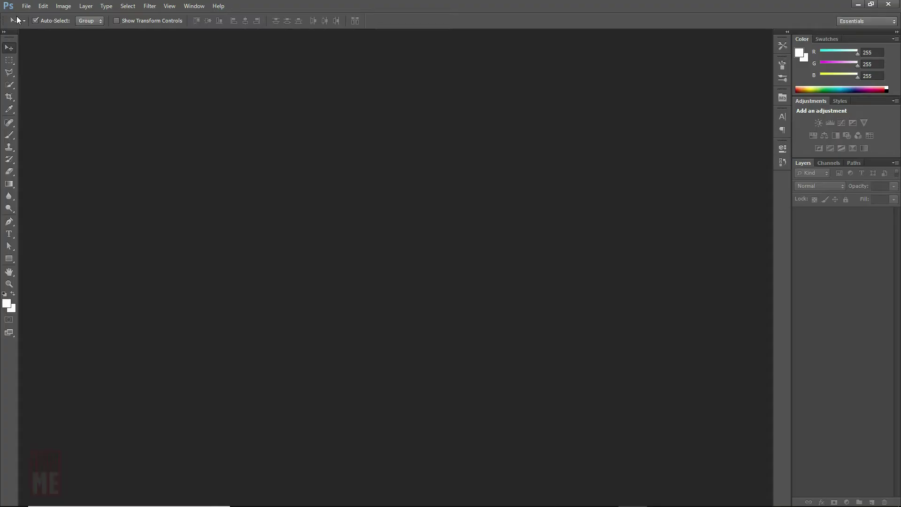
- Create a 1920×1080 document and add a white text layer reading 'Arab'
left_click(26, 5)
left_click(35, 16)
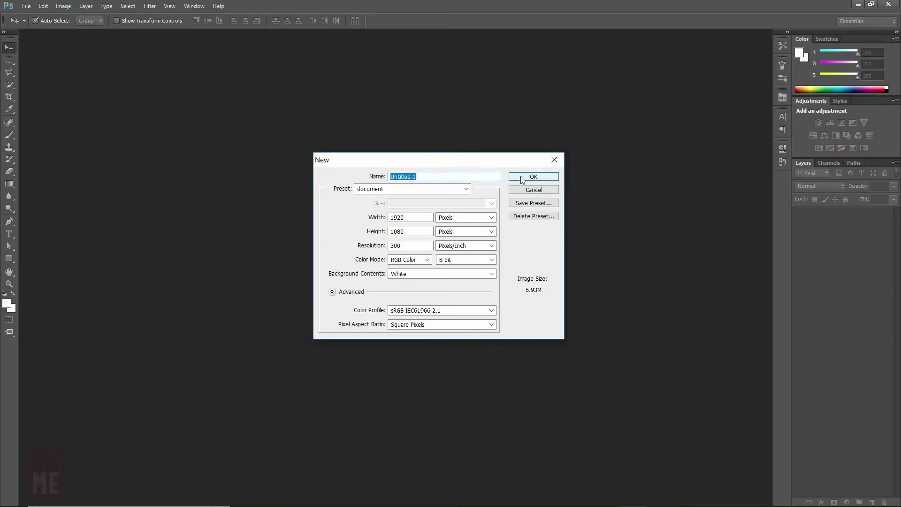
left_click(519, 177)
left_click(9, 234)
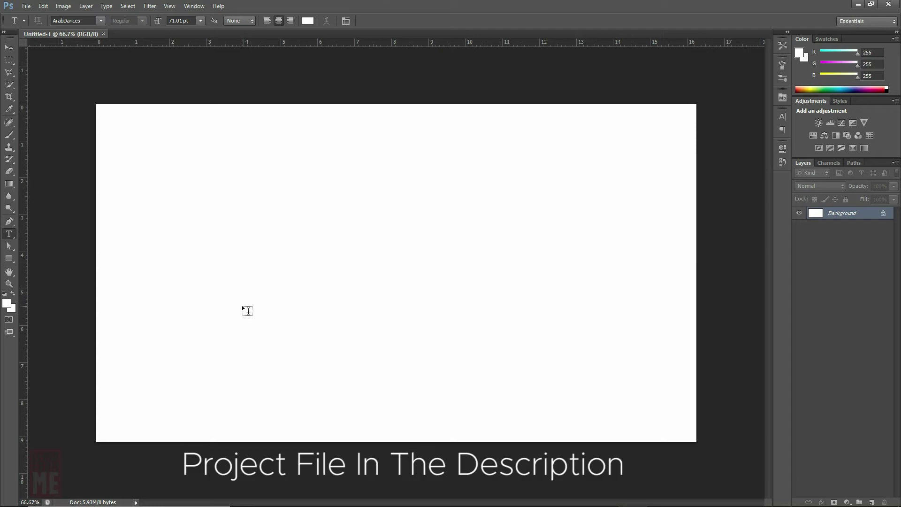
left_click(242, 307)
type("Arab")
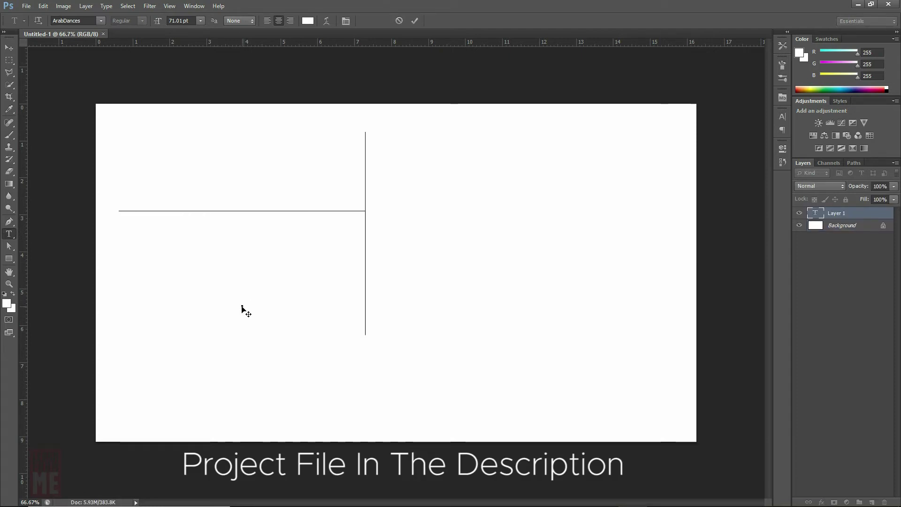
key("ctrl+Return")
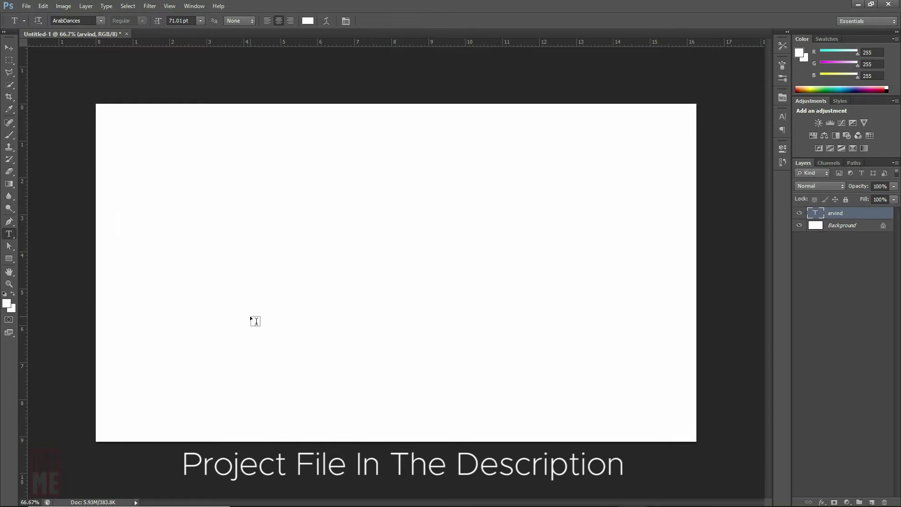
- Add a pure black (#000000) Solid Color fill layer above the text
left_click(847, 501)
left_click(840, 280)
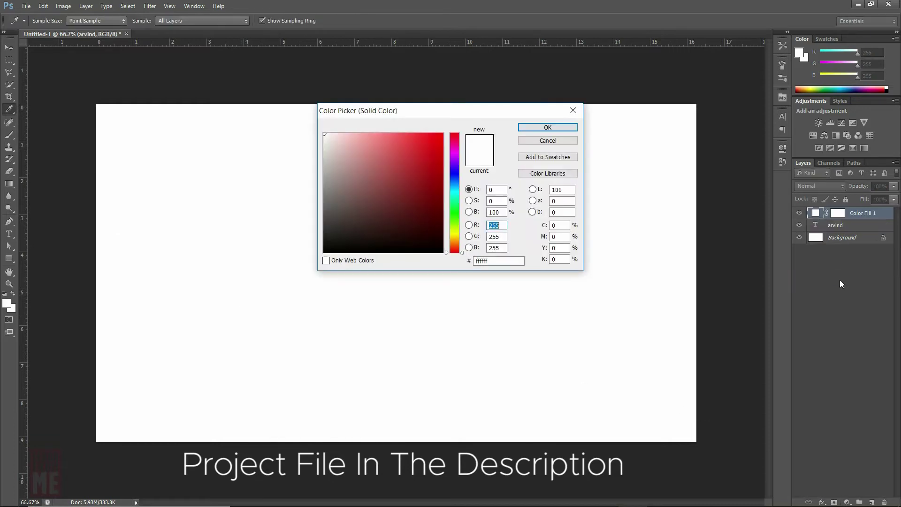
left_click(441, 251)
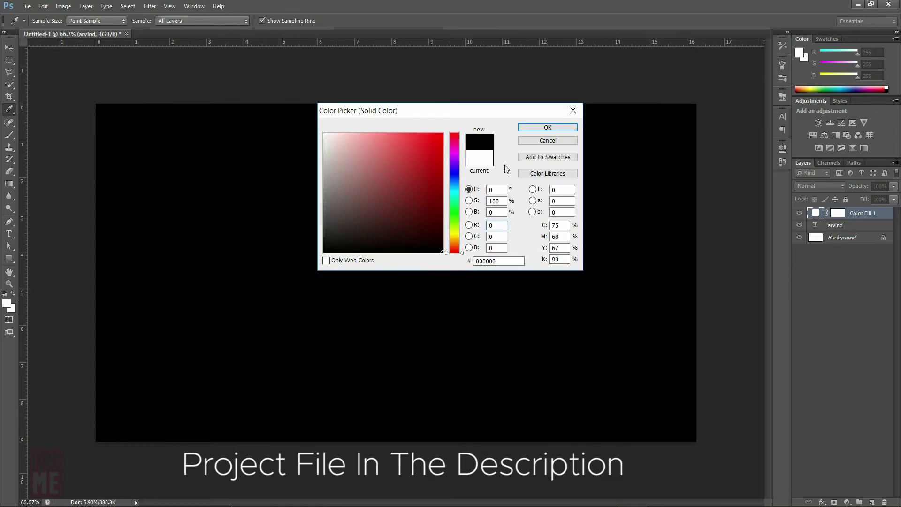
left_click(544, 128)
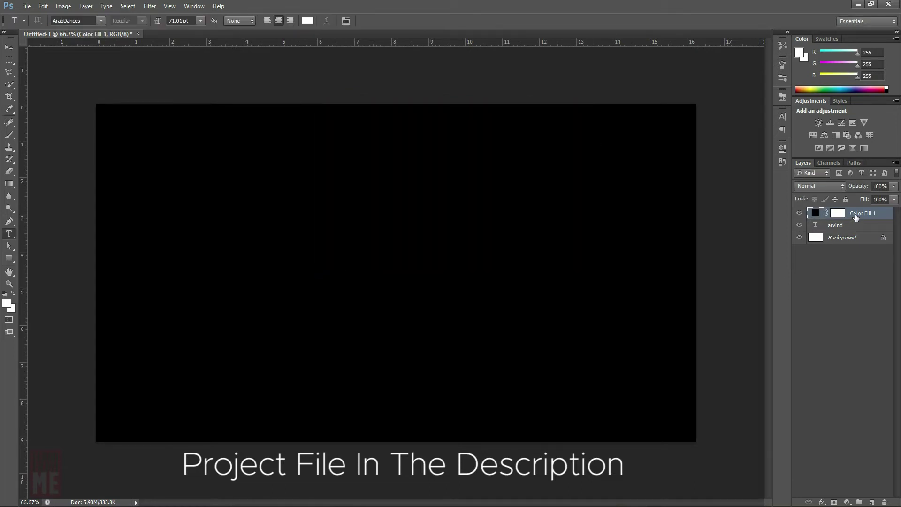
- Move the black fill below the text, then reposition and enlarge the text to about 128%
left_click_drag(855, 218, 855, 233)
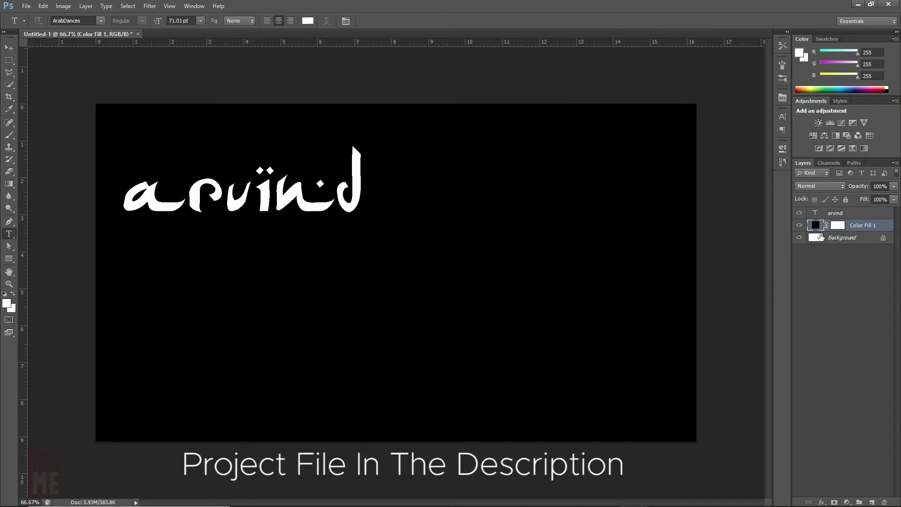
key("v")
left_click_drag(362, 189, 510, 272)
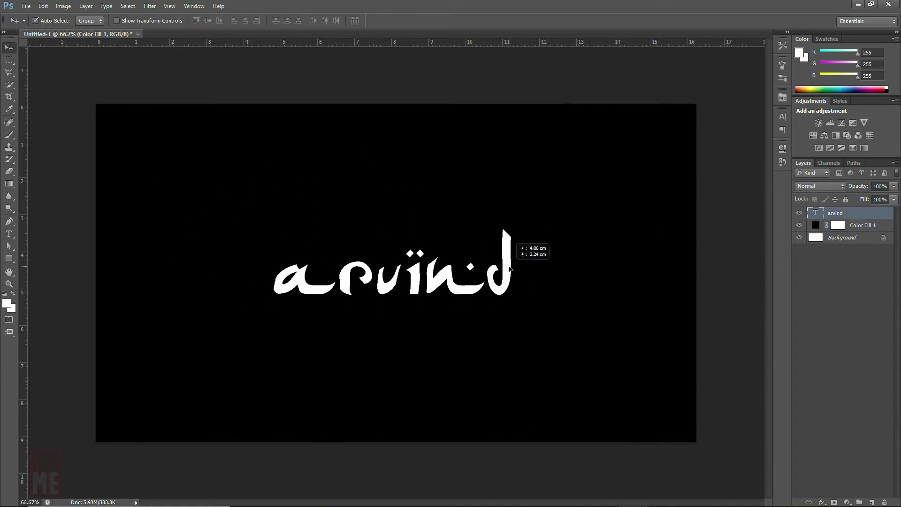
key("ctrl+t")
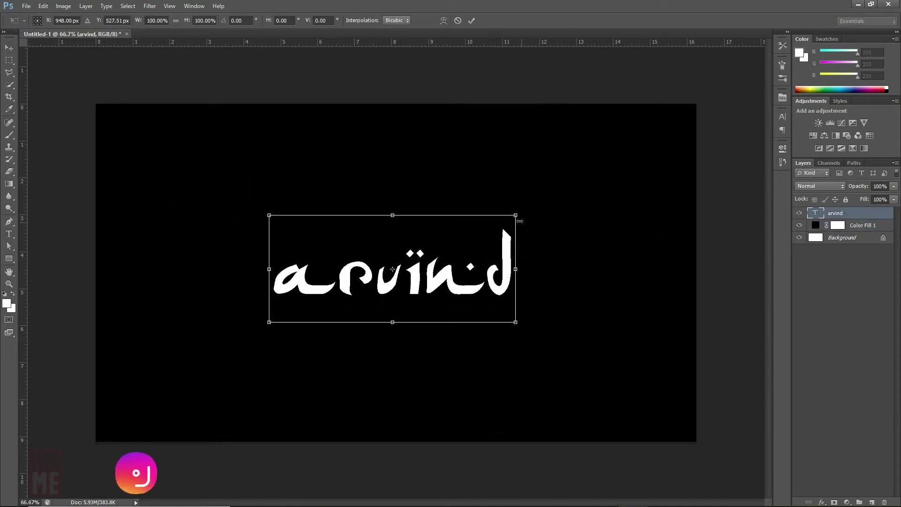
left_click_drag(515, 214, 553, 207, "alt+shift")
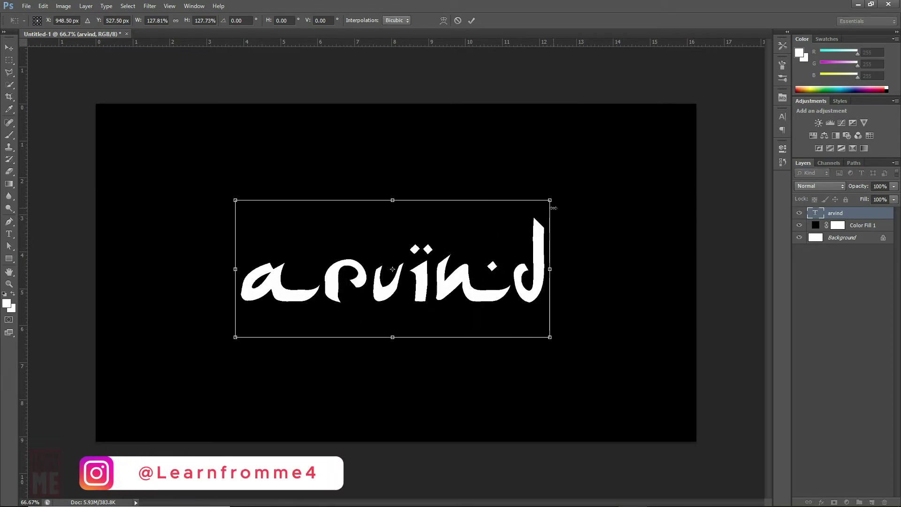
left_click(473, 21)
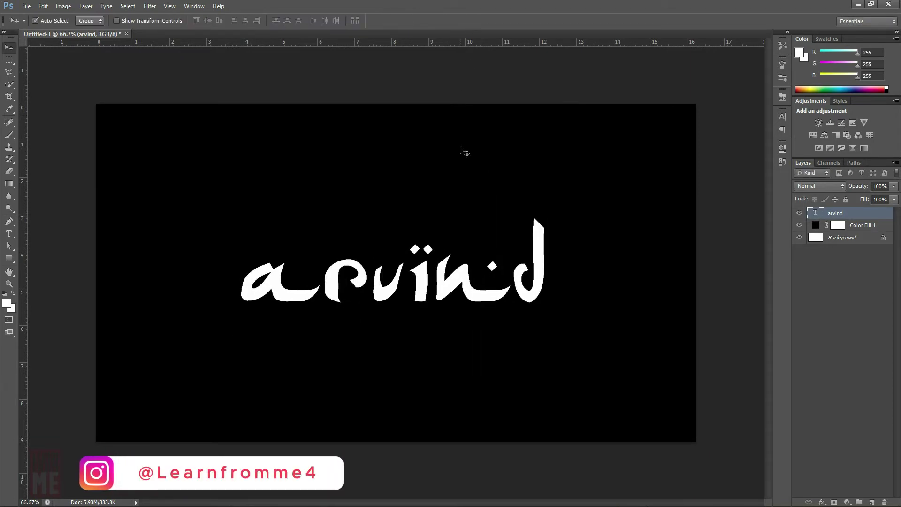
- Centre the arvind text horizontally and vertically on the canvas
key("ctrl+a")
left_click(245, 21)
left_click(207, 20)
key("ctrl+d")
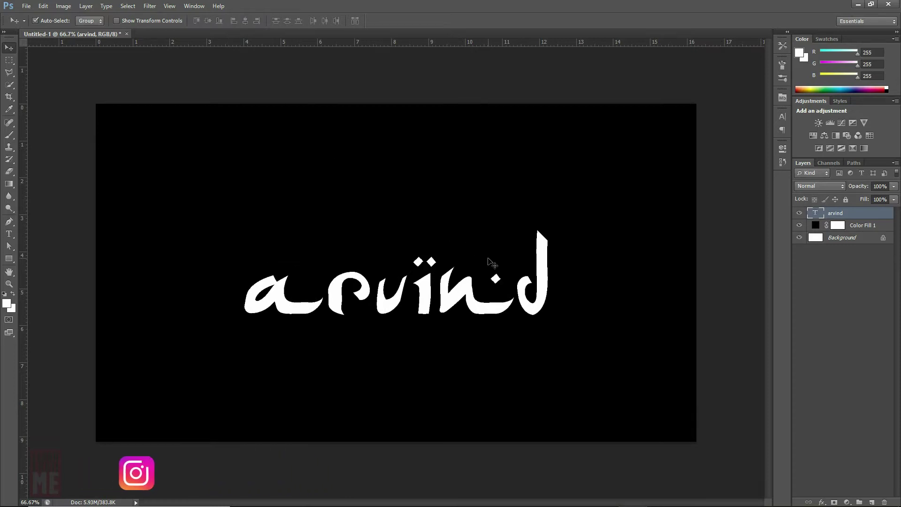
right_click(860, 211)
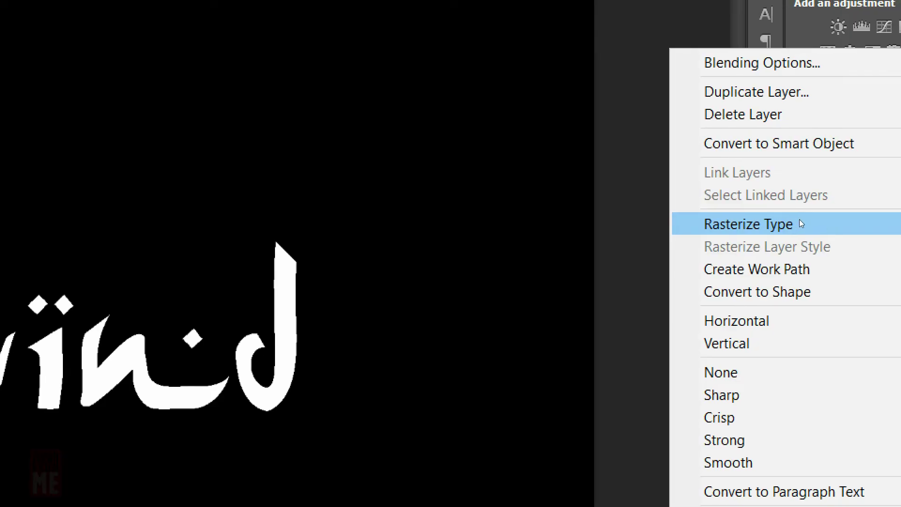
- Rasterize the arvind type, erase the dots above the i and beside the n, and hide fill and background
left_click(799, 221)
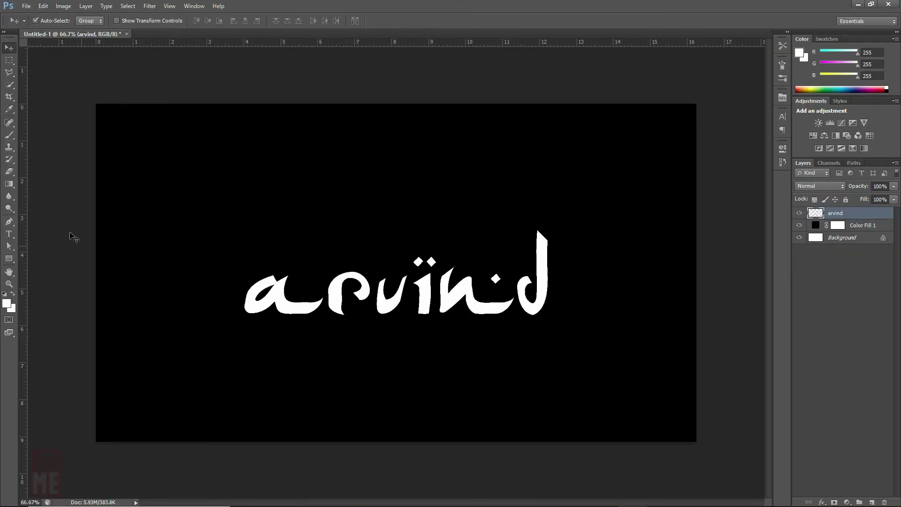
left_click(9, 171)
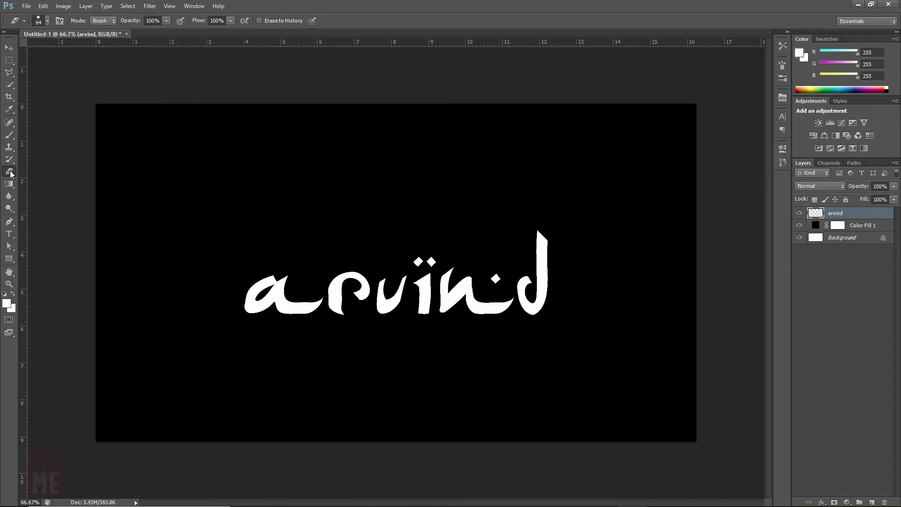
left_click_drag(426, 261, 413, 258)
left_click(495, 280)
left_click(8, 47)
left_click_drag(799, 225, 799, 238)
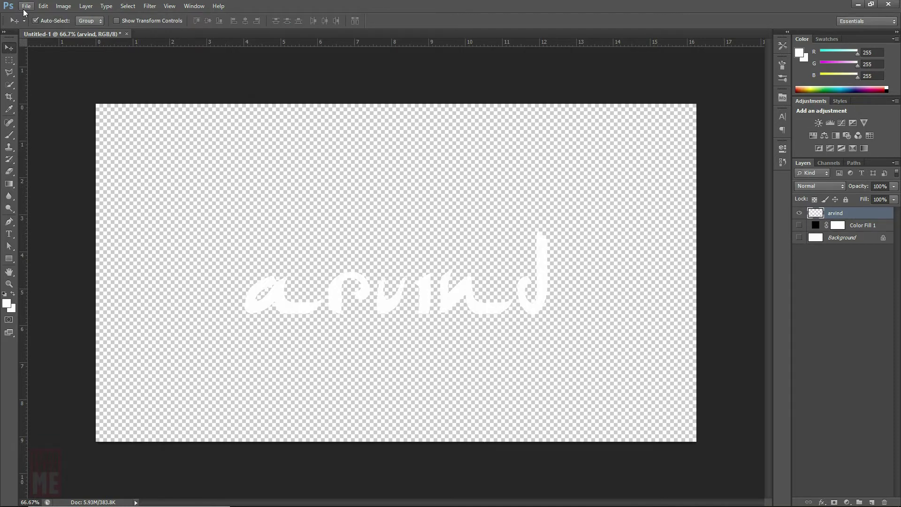
- Save the document to the Desktop as sw.png with the default PNG options
left_click(25, 7)
left_click(66, 141)
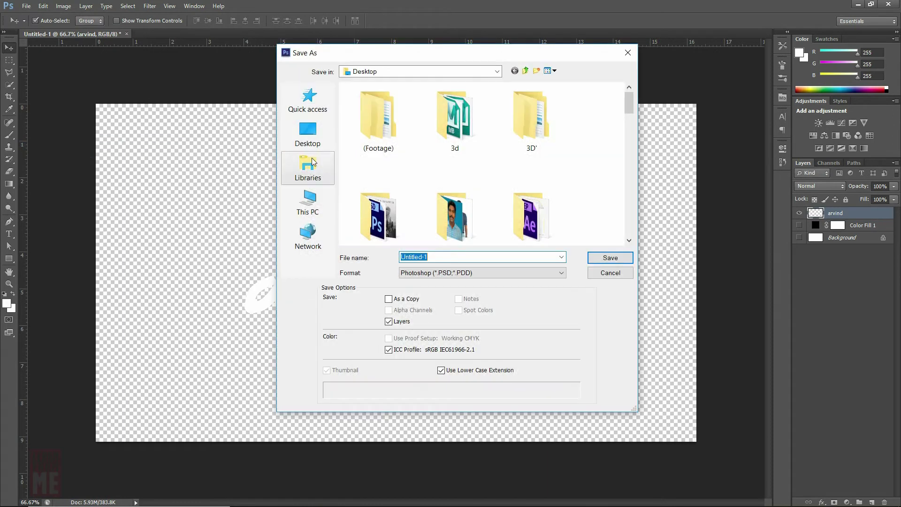
left_click(308, 136)
type("sw")
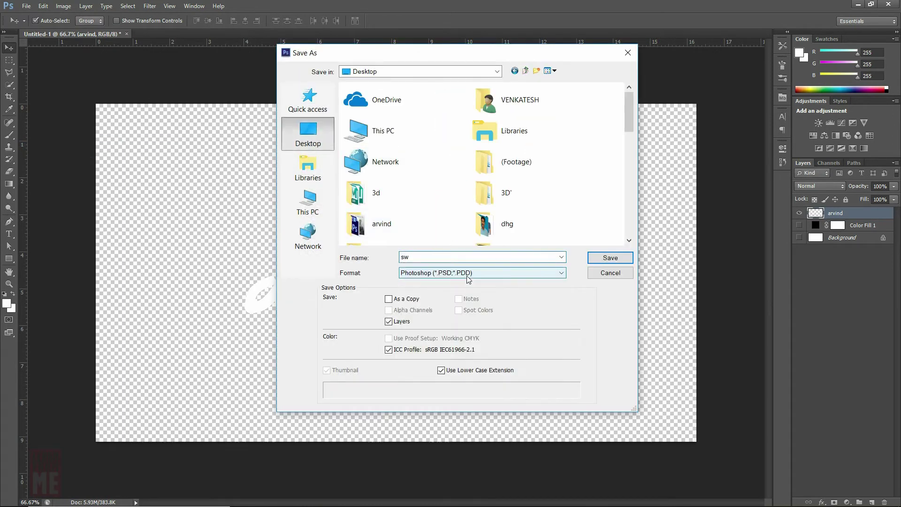
left_click(467, 277)
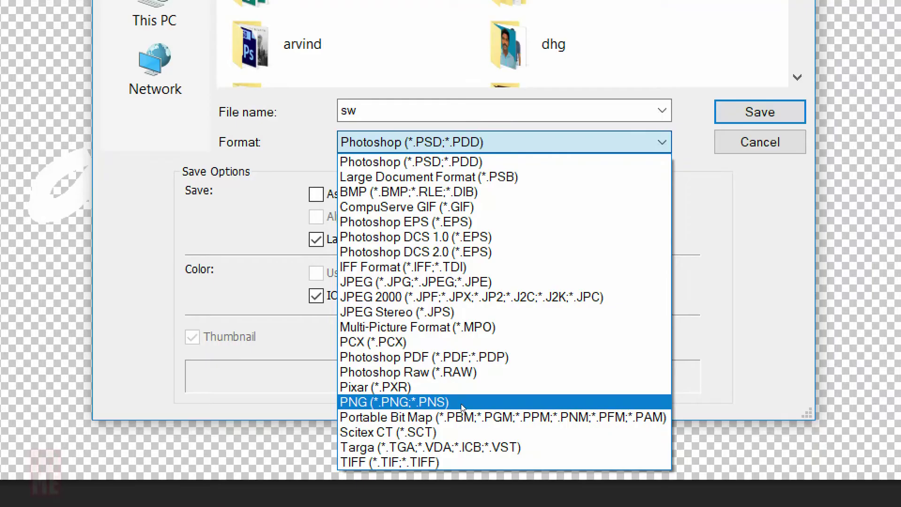
left_click(461, 404)
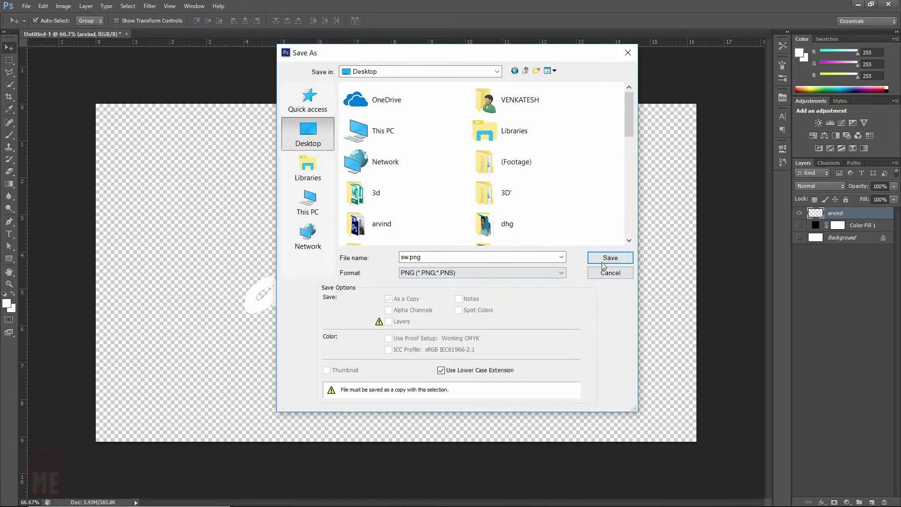
left_click(603, 258)
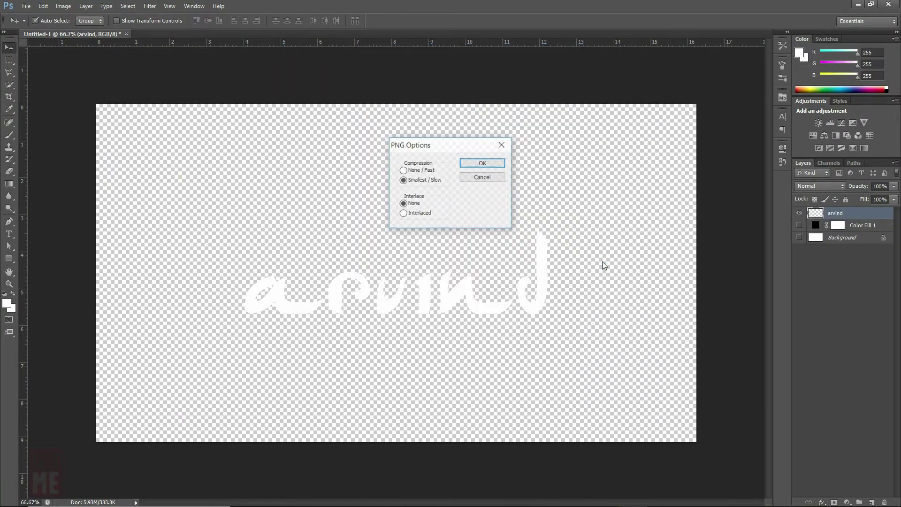
left_click(499, 166)
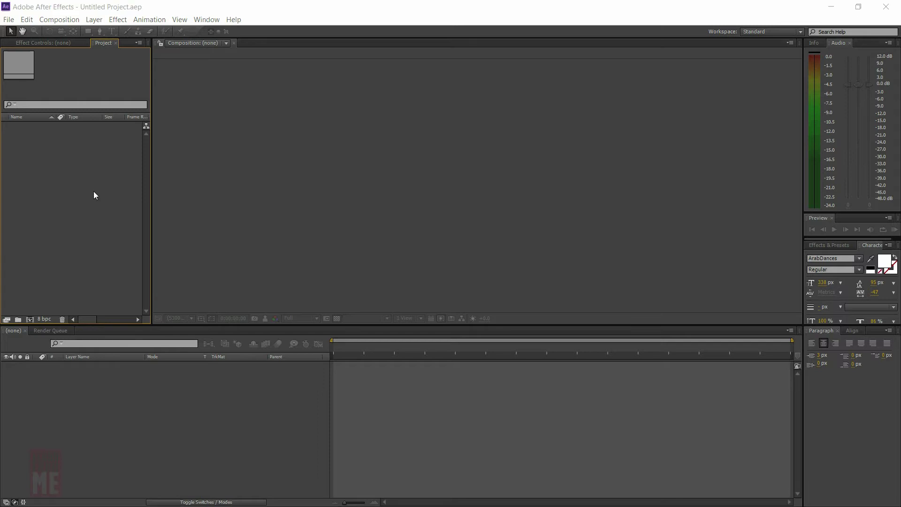
- Import sw.png from the Desktop into the Project panel as 1920×1080 footage
right_click(94, 190)
mouse_move(147, 230)
left_click(253, 232)
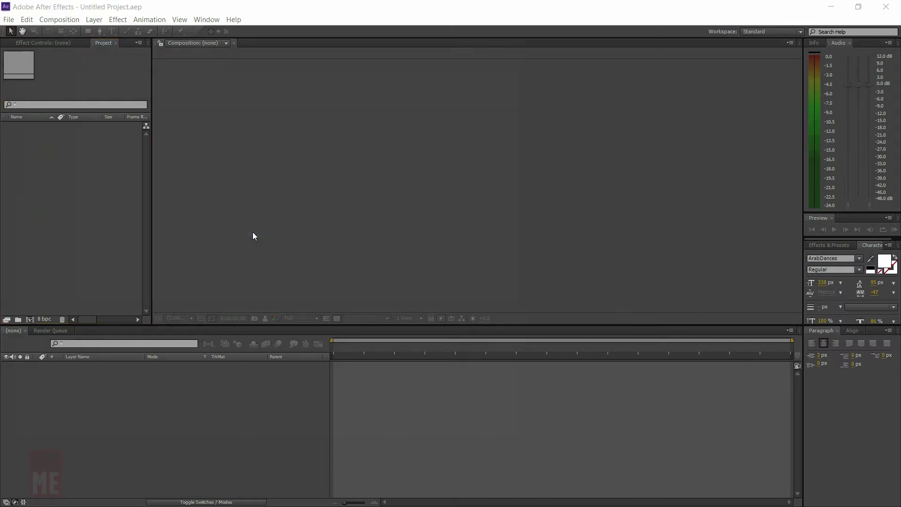
scroll(263, 221, "down", 5)
scroll(235, 202, "down", 5)
double_click(187, 161)
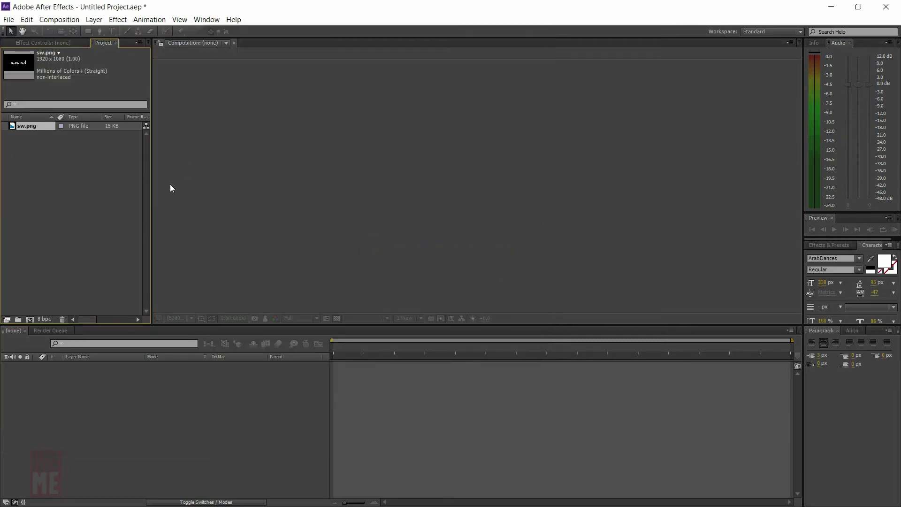
- Create a black 1920×1080, 23.976 fps, 9-second Comp 1 and drop sw.png into it
left_click(28, 318)
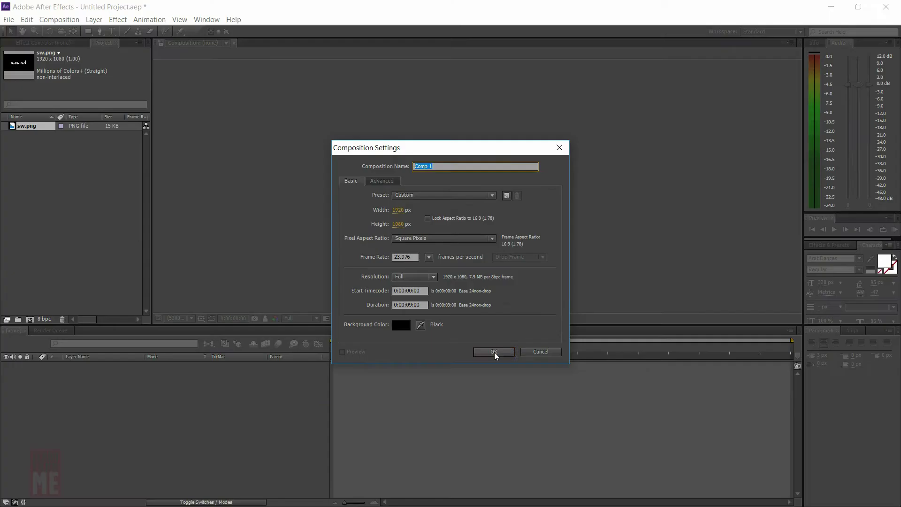
left_click(488, 353)
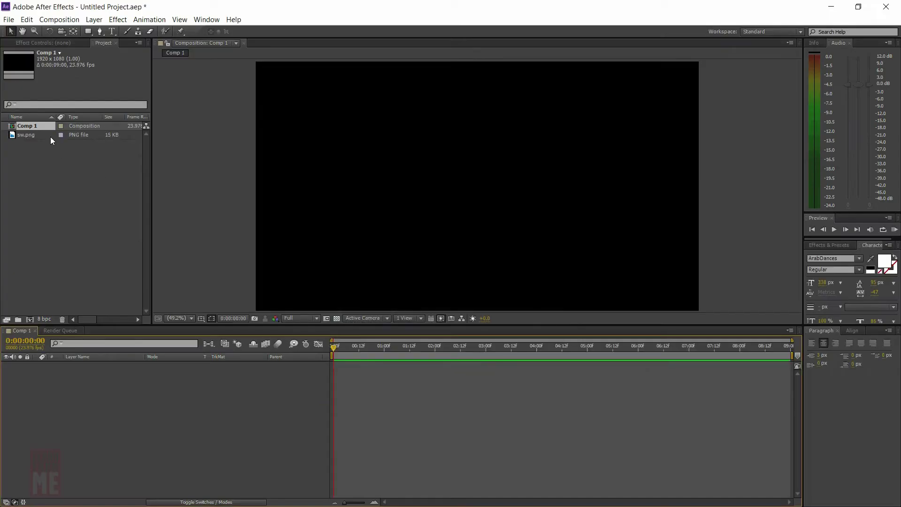
left_click_drag(50, 137, 466, 189)
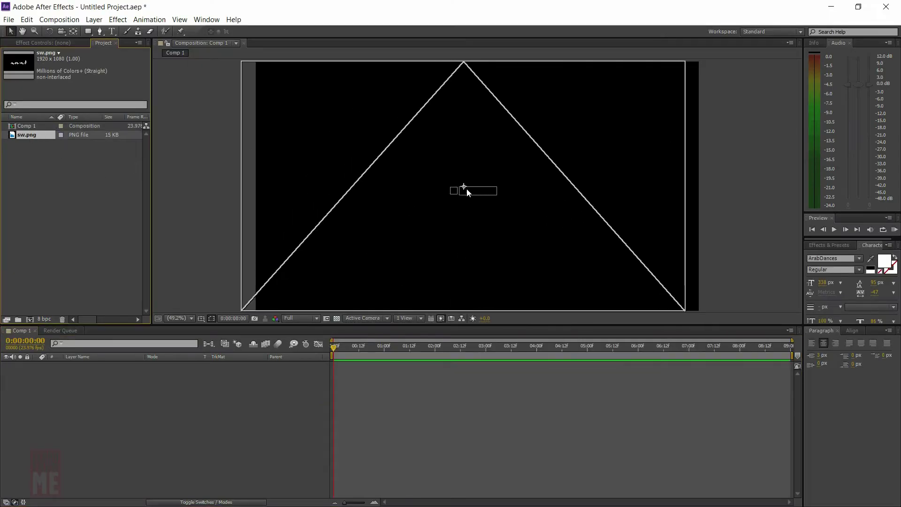
left_click_drag(466, 189, 477, 190)
- Add a text layer holding a dot and position it between the a and r of arvind
double_click(113, 31)
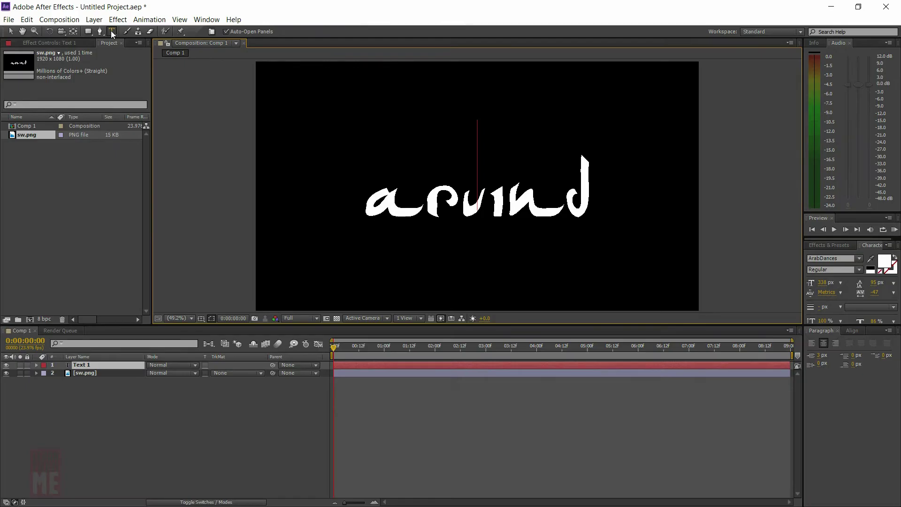
type("i")
left_click(11, 31)
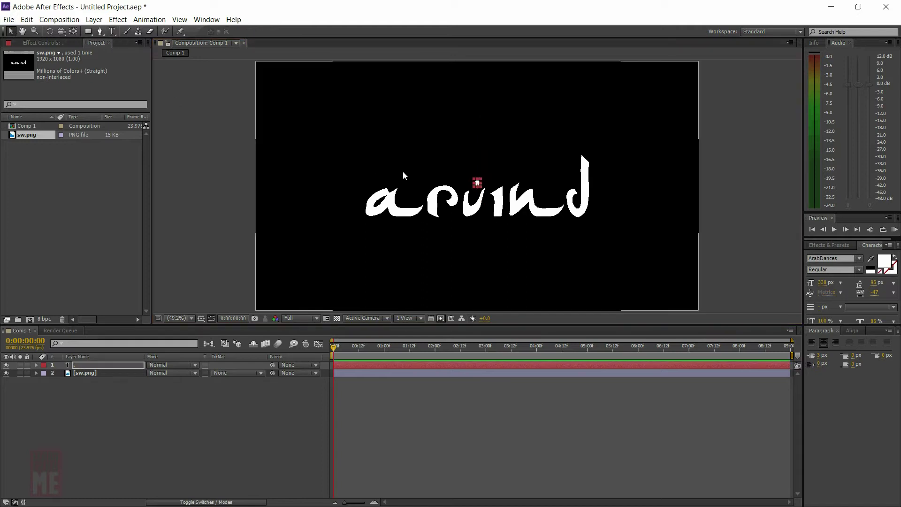
left_click_drag(478, 183, 411, 200)
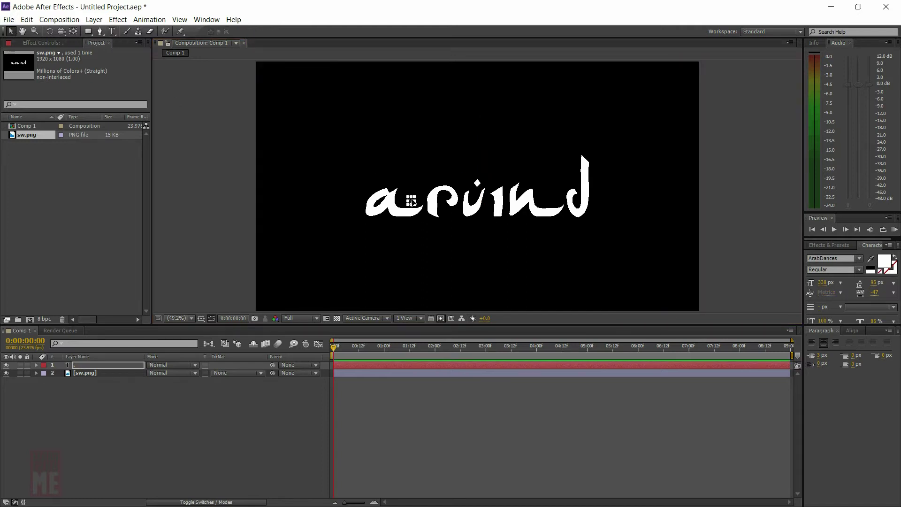
left_click(119, 367)
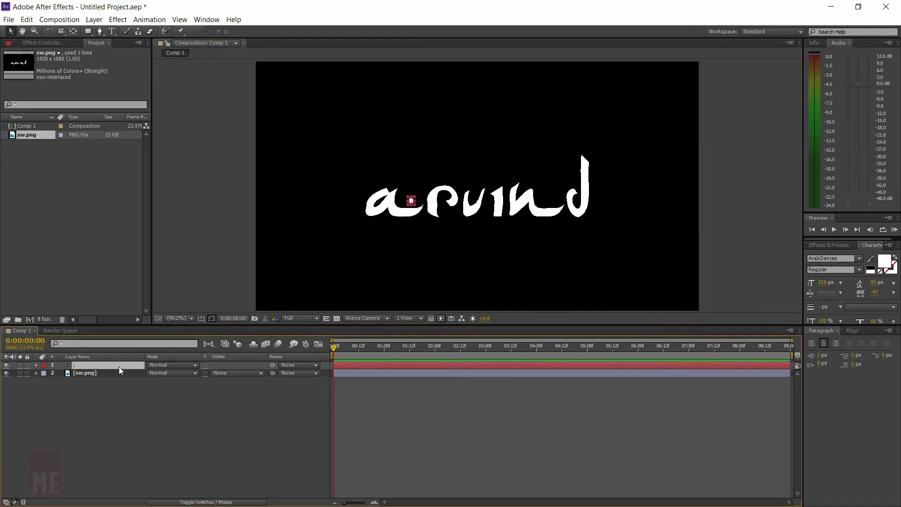
left_click(27, 19)
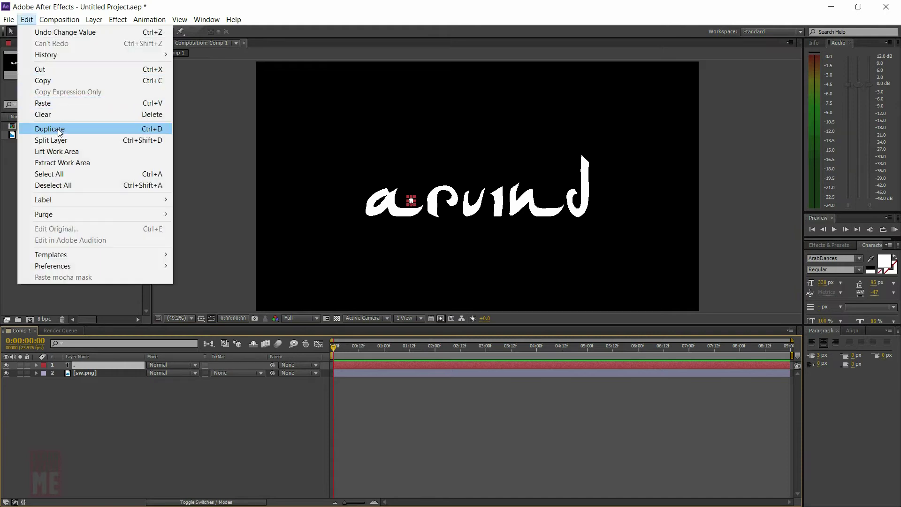
- Duplicate the dot twice, placing one copy beside the d and another above the i
left_click(58, 129)
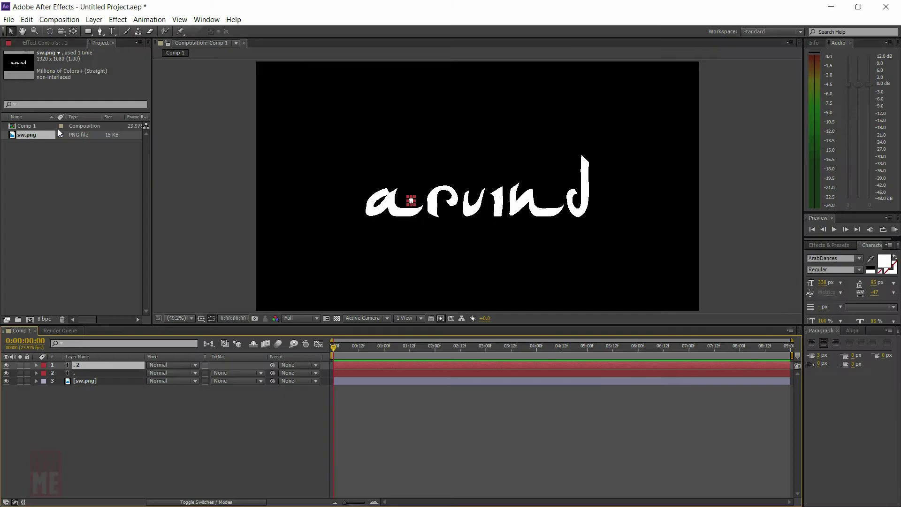
left_click_drag(411, 201, 553, 203)
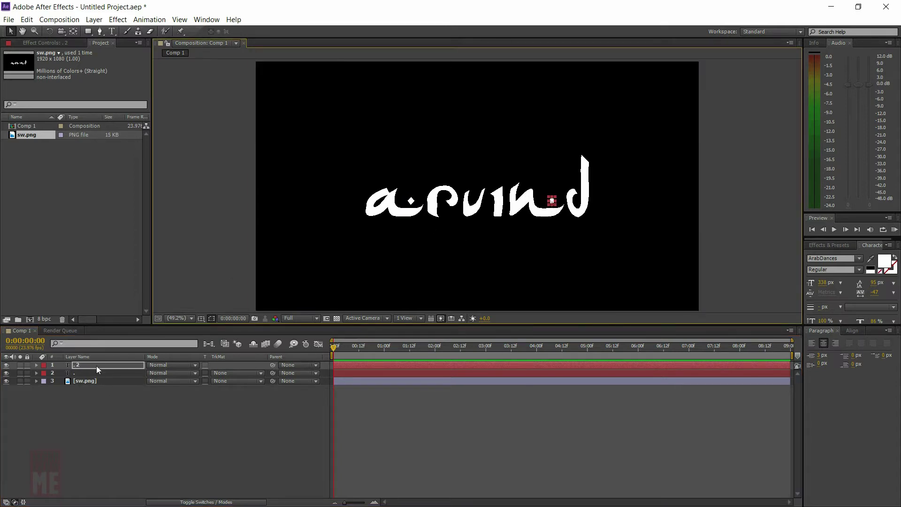
left_click(26, 19)
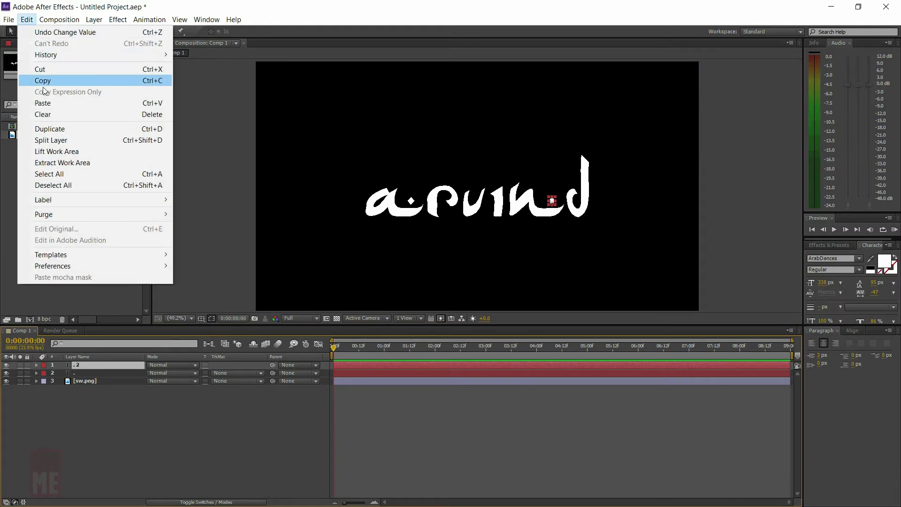
left_click(56, 129)
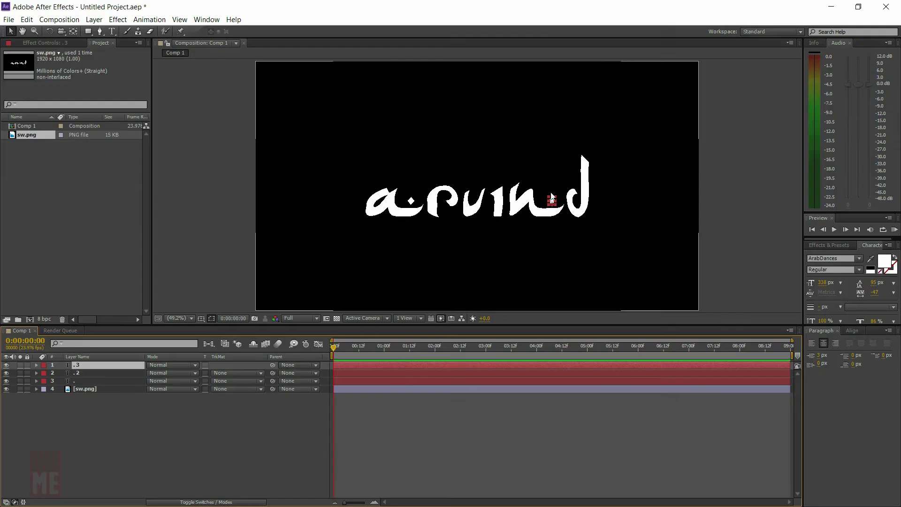
left_click_drag(553, 201, 495, 183)
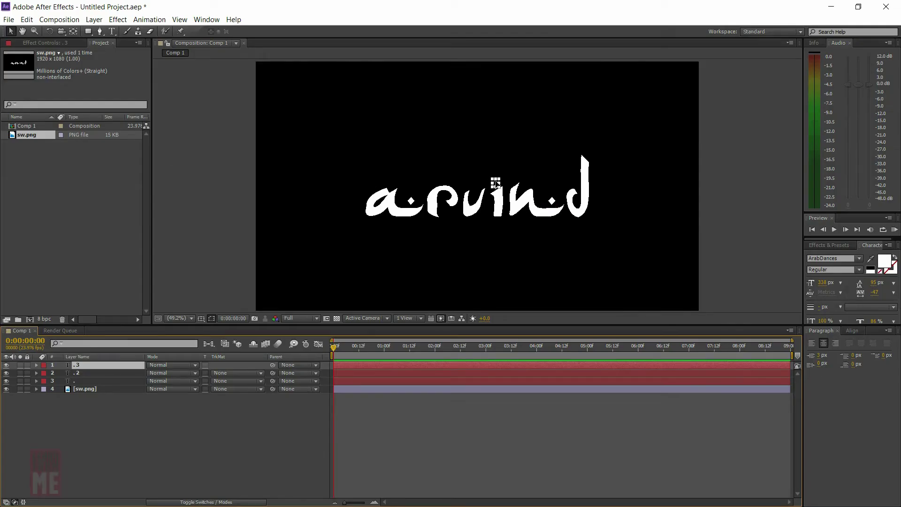
left_click(235, 191)
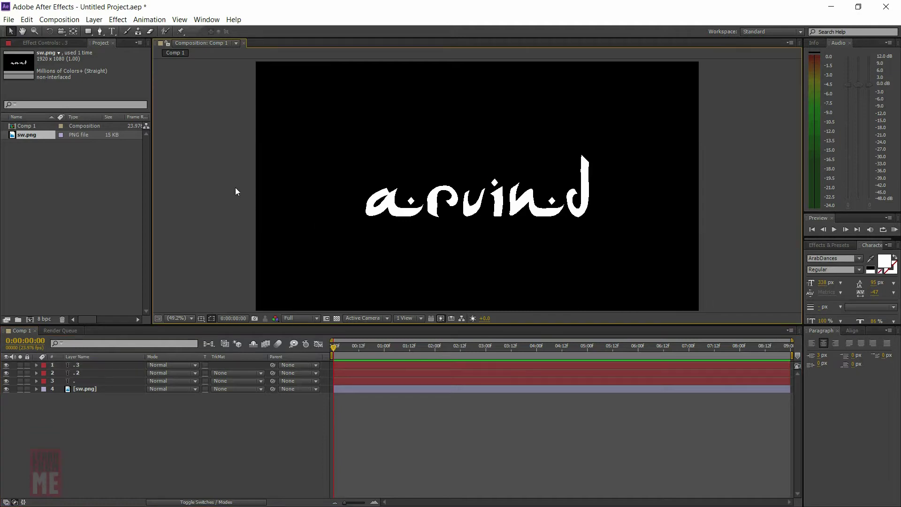
left_click(78, 379)
- Pre-compose the original dot layer into a new composition named 1 and open it
right_click(101, 382)
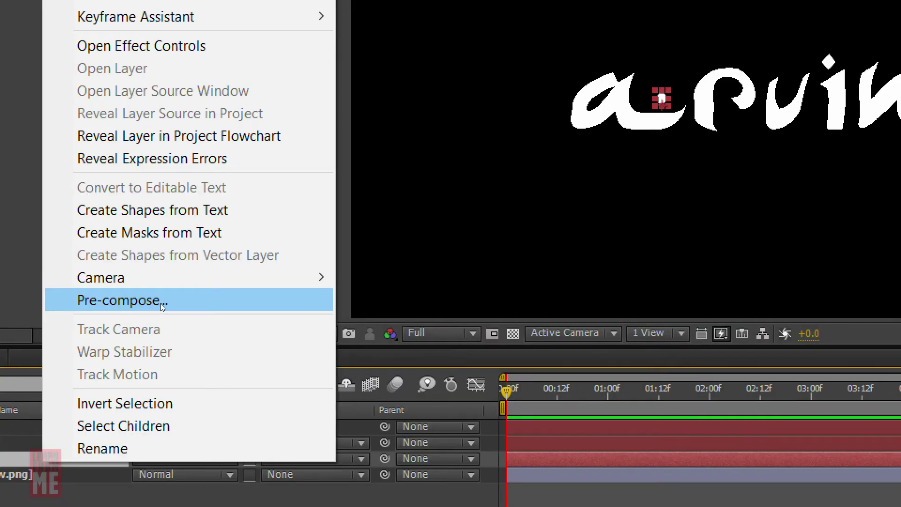
left_click(158, 303)
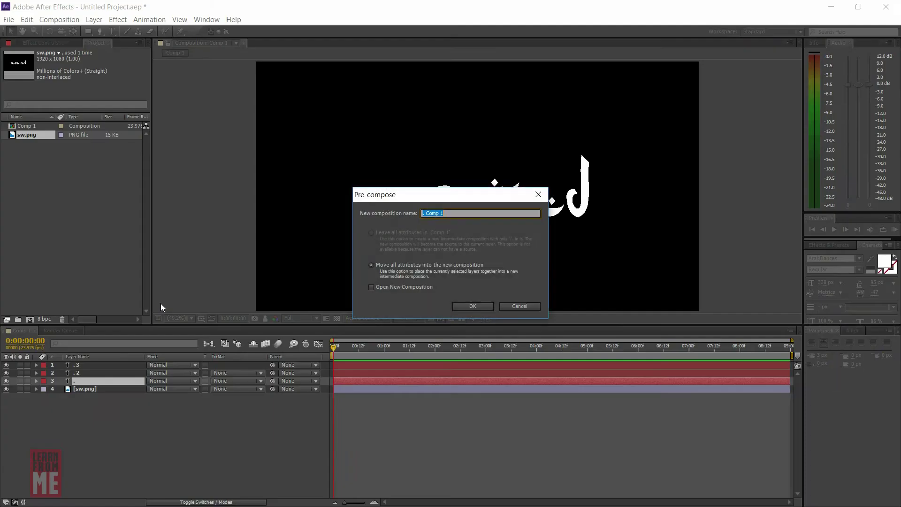
type("1")
left_click(471, 307)
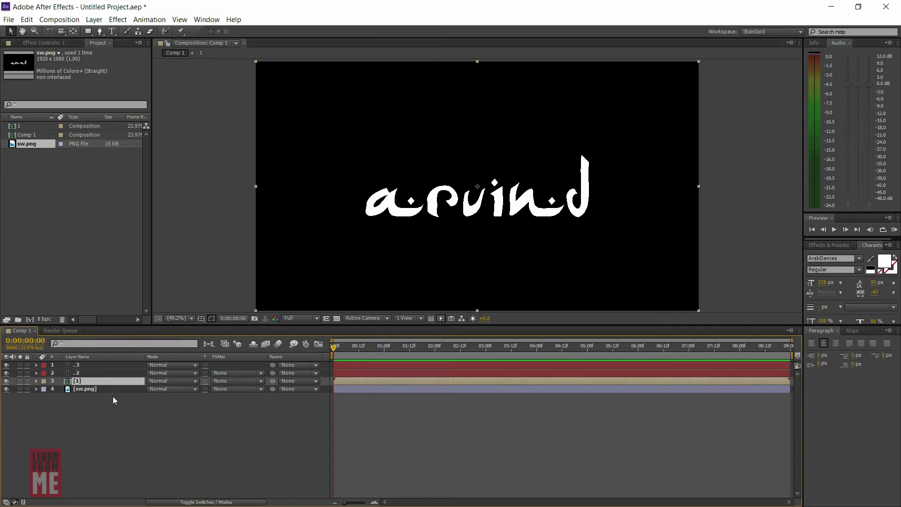
double_click(110, 381)
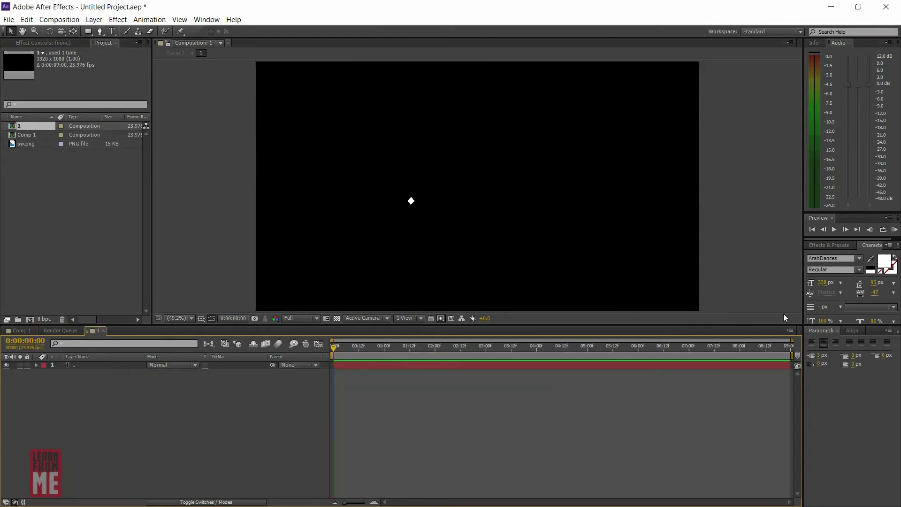
left_click(828, 245)
- Apply CC Radial Fast Blur to the dot: Zoom Brightest, Amount 98, centre moved above the dot
left_click(852, 280)
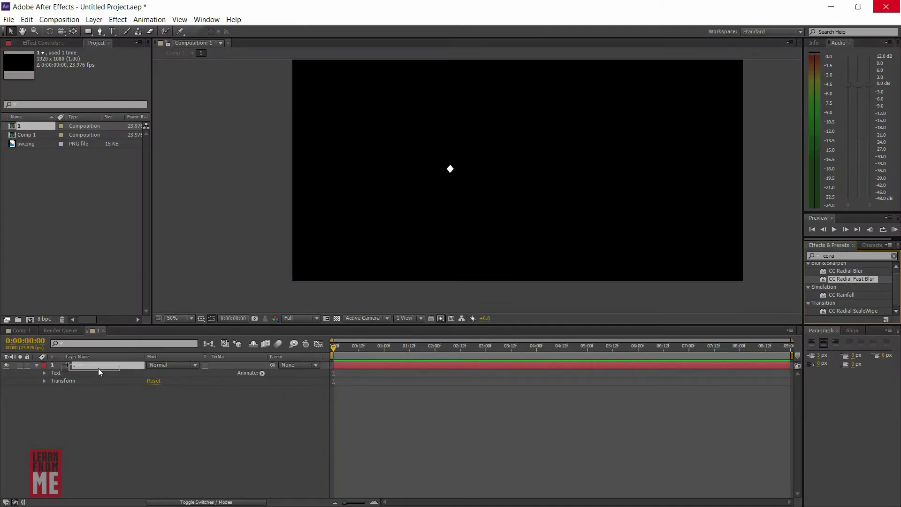
left_click_drag(851, 280, 96, 368)
left_click(97, 367)
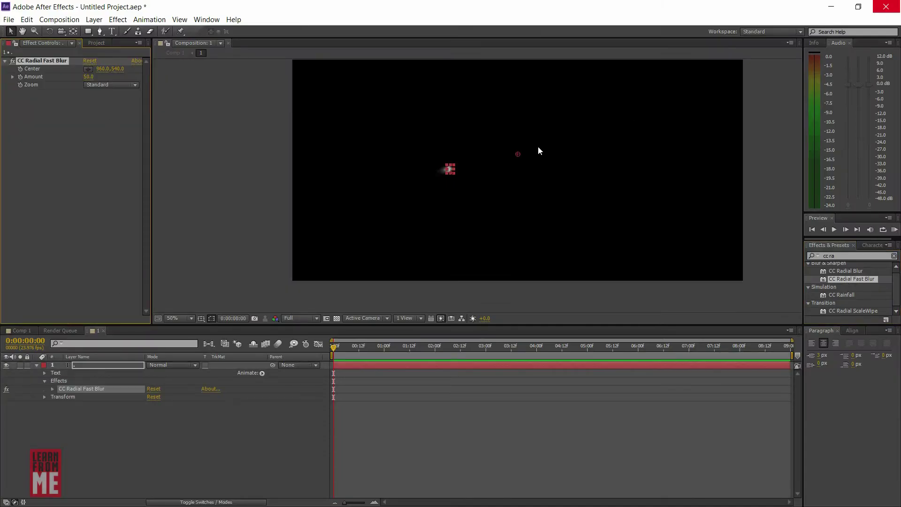
left_click_drag(517, 155, 446, 254)
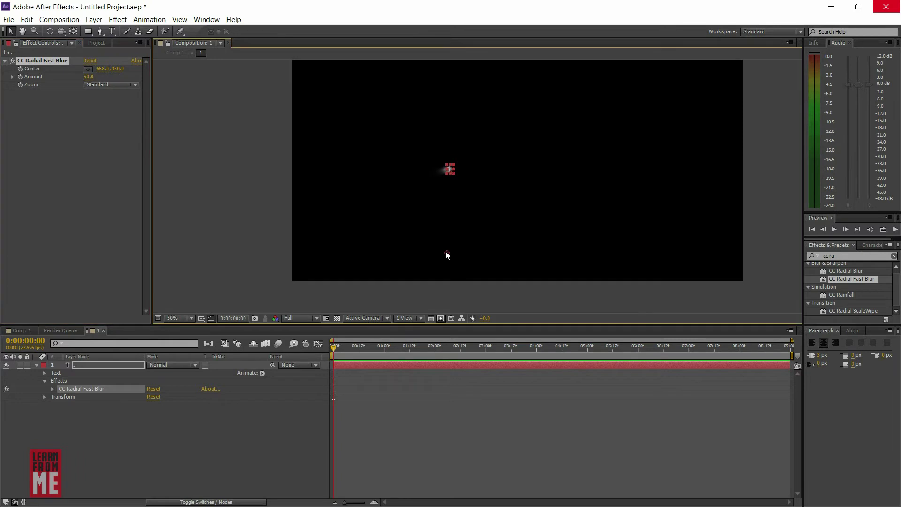
left_click(103, 84)
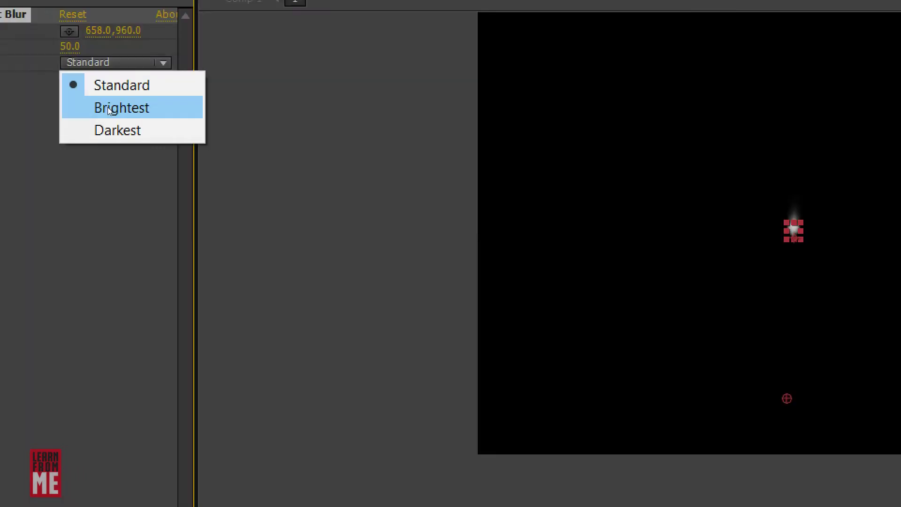
left_click(108, 108)
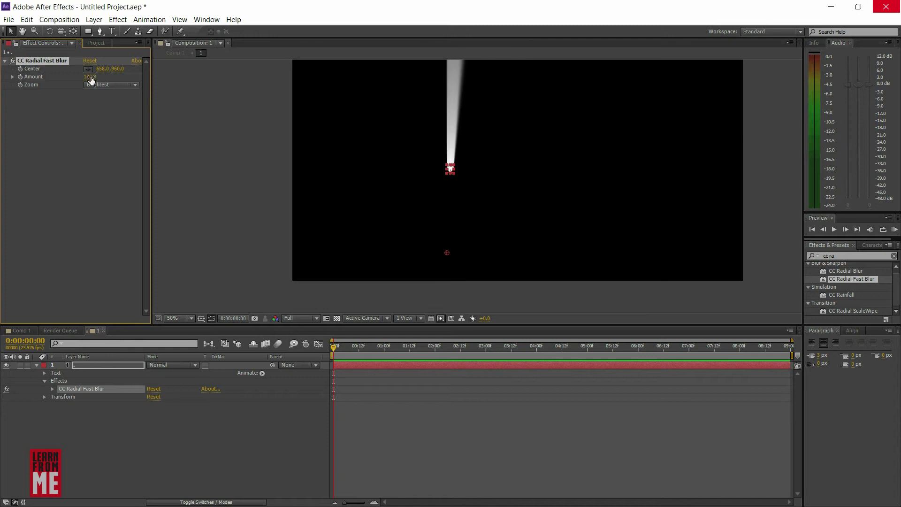
left_click_drag(88, 78, 88, 80)
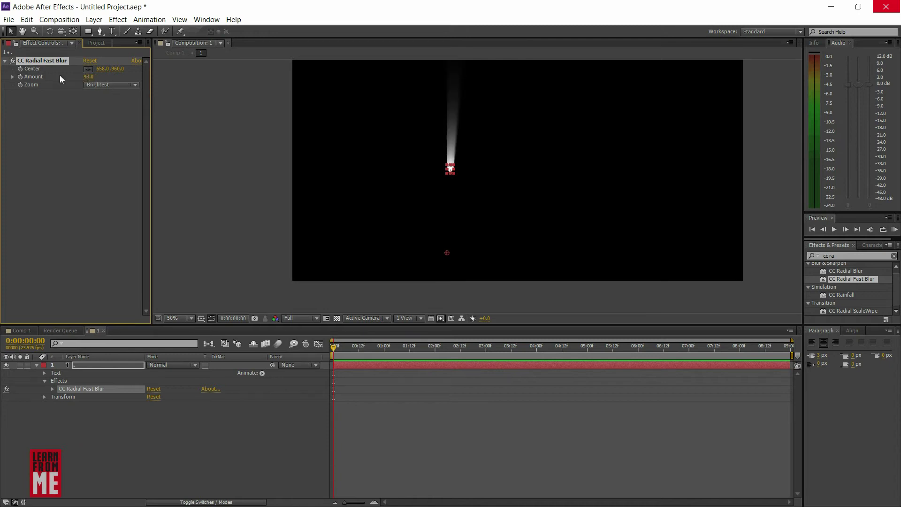
left_click_drag(92, 79, 96, 79)
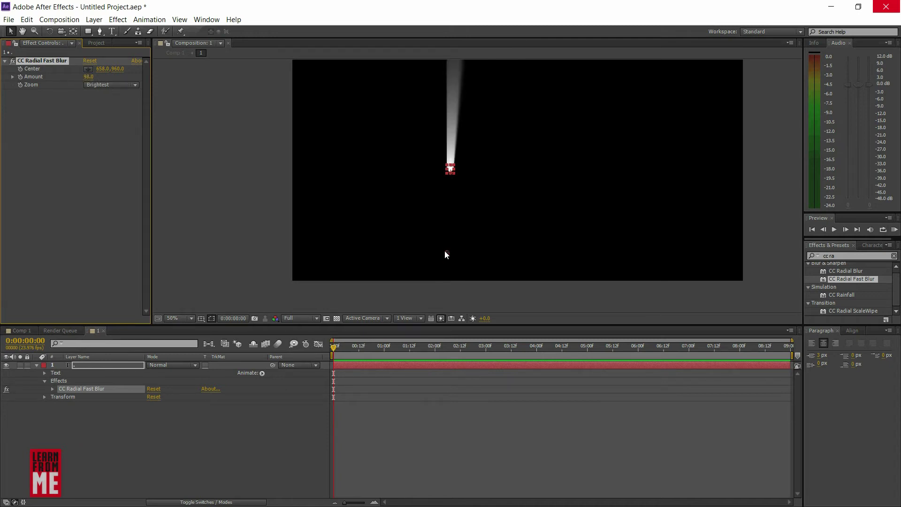
left_click_drag(447, 251, 450, 94)
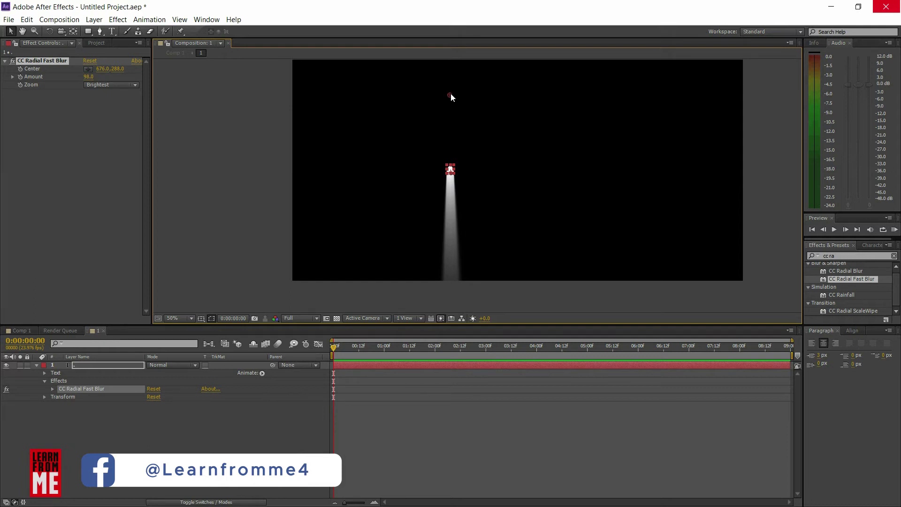
- Keyframe the beam Center at 0, 1:11, 2:11 and 3:00, lowering then raising it past the dot
left_click(52, 388)
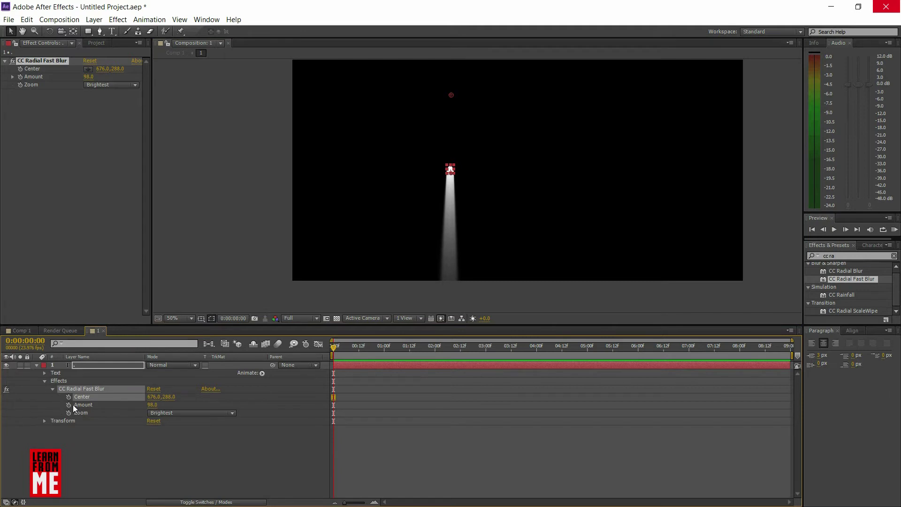
left_click(68, 404)
left_click_drag(333, 348, 408, 348)
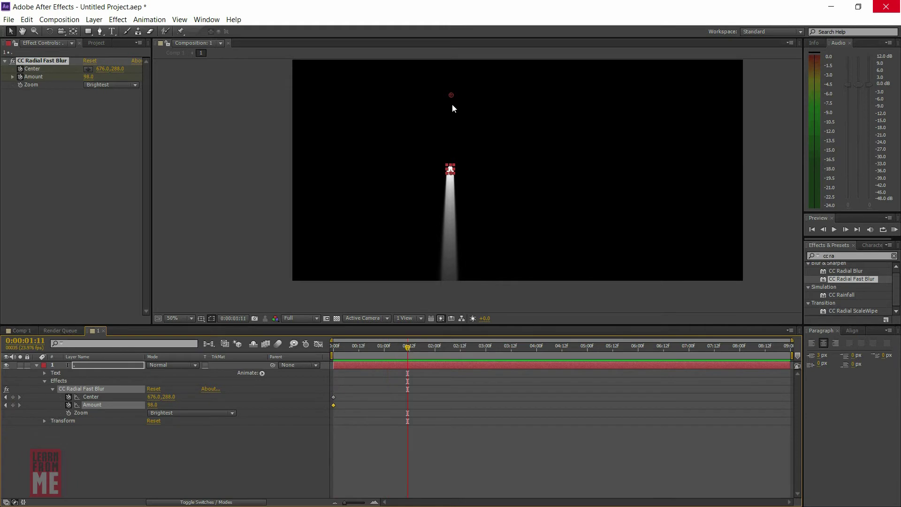
left_click_drag(449, 233, 449, 239)
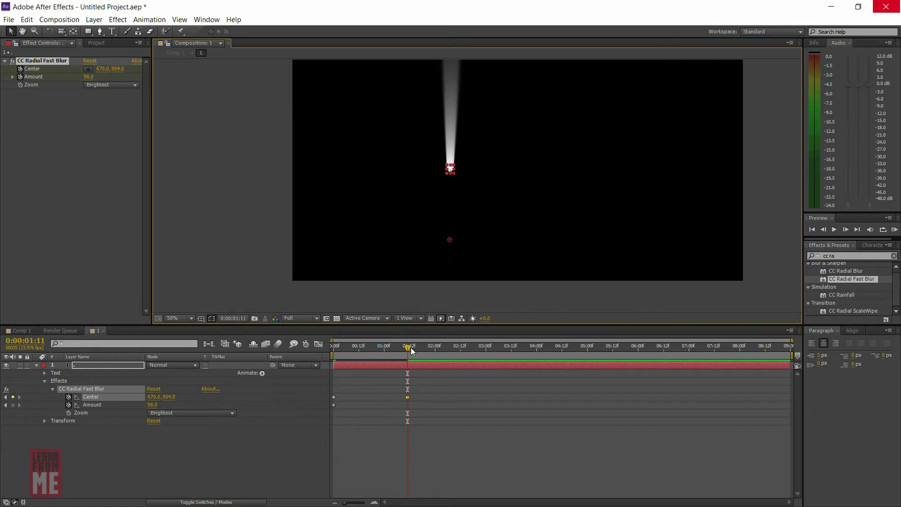
left_click_drag(457, 352, 458, 352)
left_click_drag(451, 185, 451, 176)
left_click_drag(459, 347, 485, 350)
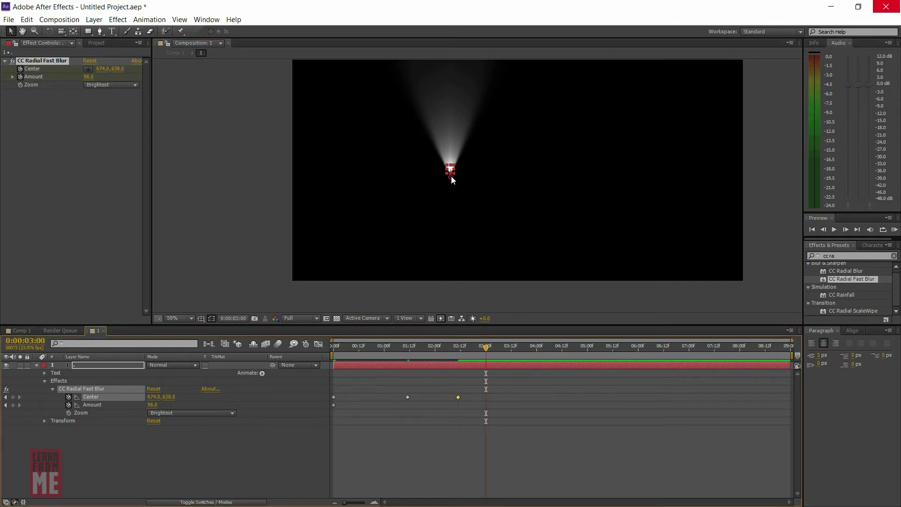
left_click_drag(451, 176, 445, 177)
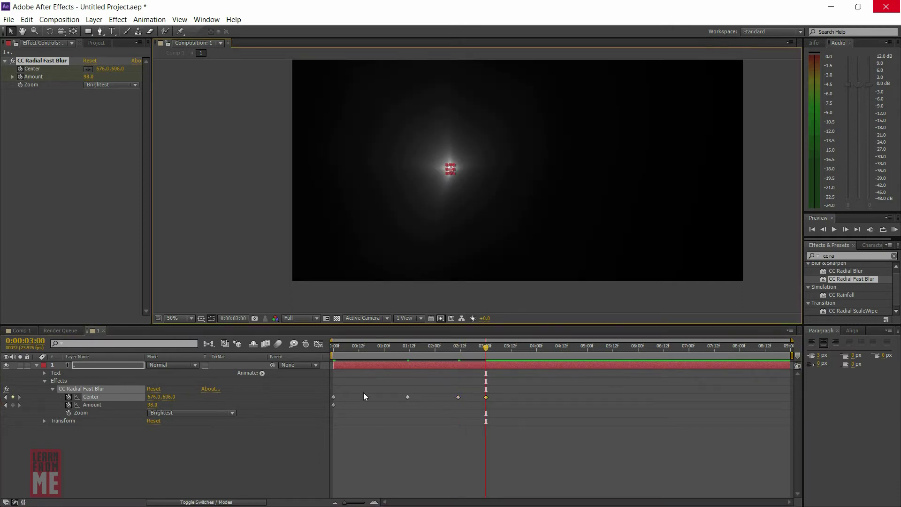
- Hold the blur Amount at 98 at 1:11 and fade it to 0 at 3:00
left_click_drag(436, 348, 451, 348)
left_click(406, 348)
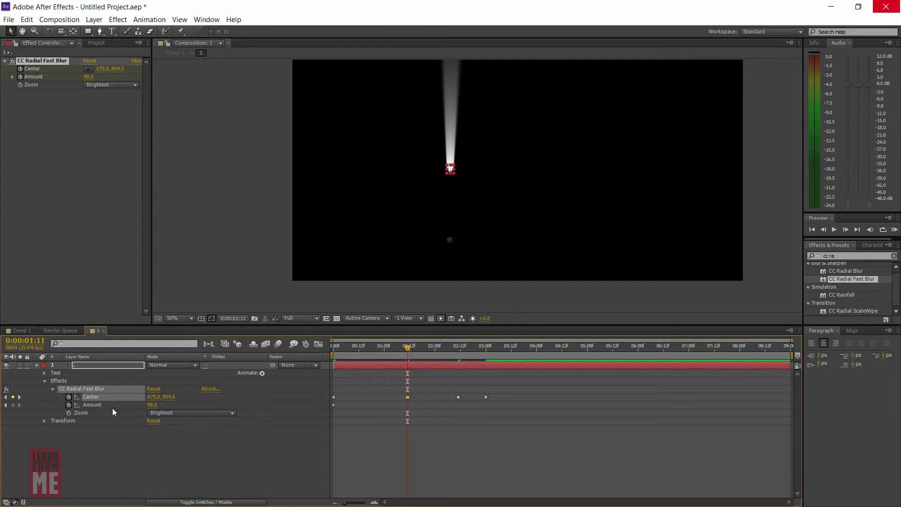
left_click(13, 405)
left_click_drag(406, 357, 486, 351)
type("0")
key("Return")
left_click(369, 351)
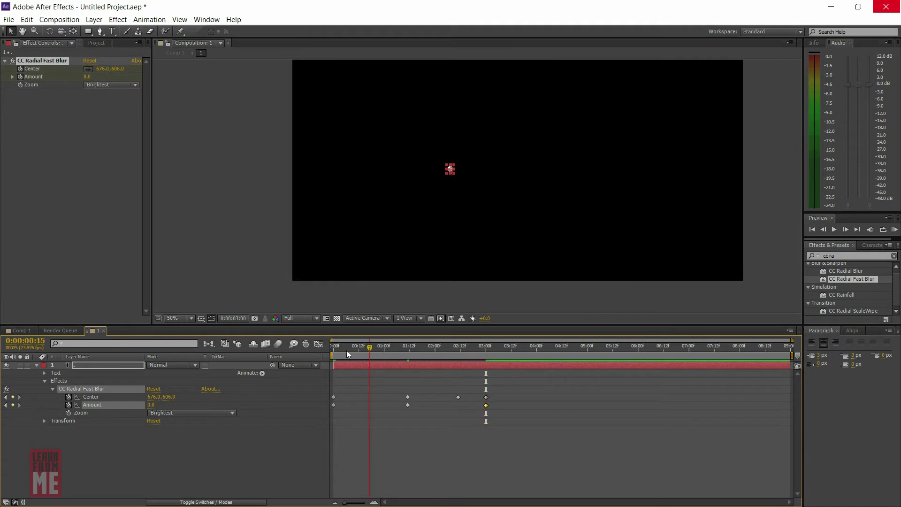
- Preview the beam, shift the later Center and Amount keys half a second later, and return to Comp 1
left_click(354, 351)
left_click(267, 275)
left_click_drag(342, 350, 333, 351)
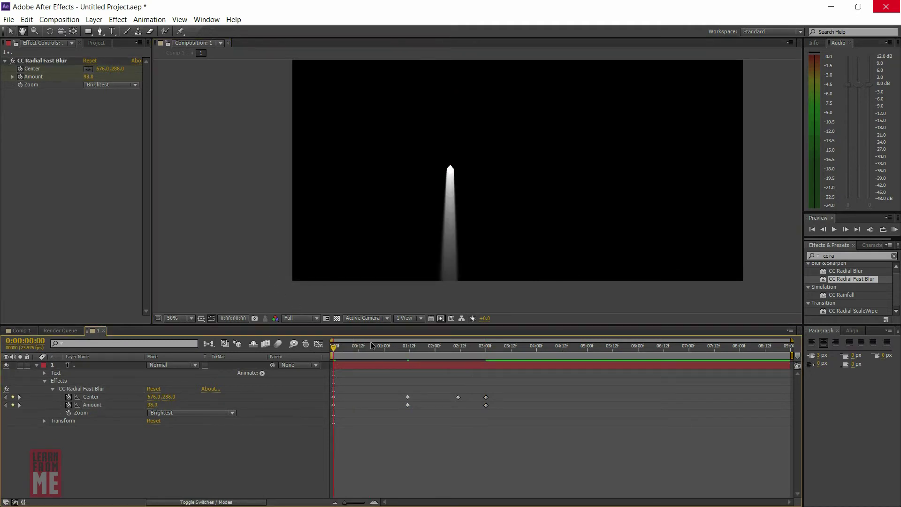
key("space")
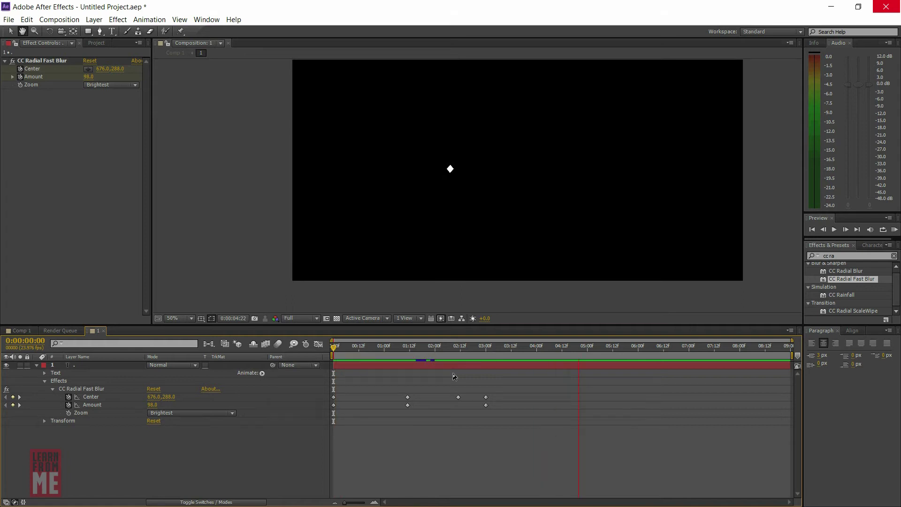
left_click(442, 348)
left_click_drag(446, 449, 518, 389)
left_click_drag(458, 398, 511, 398)
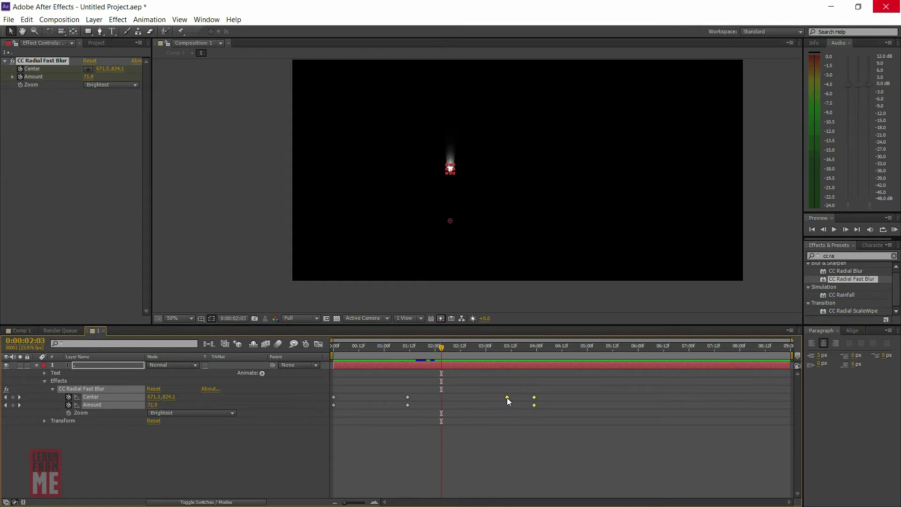
left_click_drag(490, 350, 435, 350)
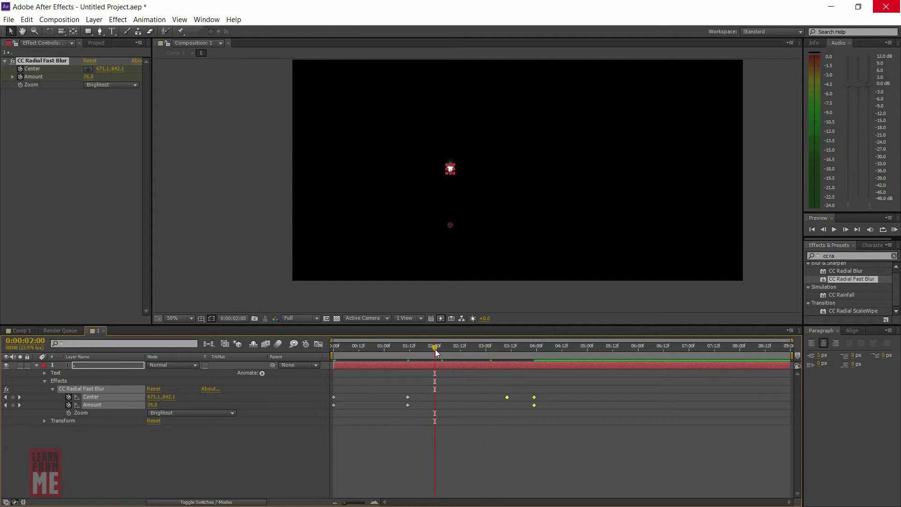
left_click(17, 330)
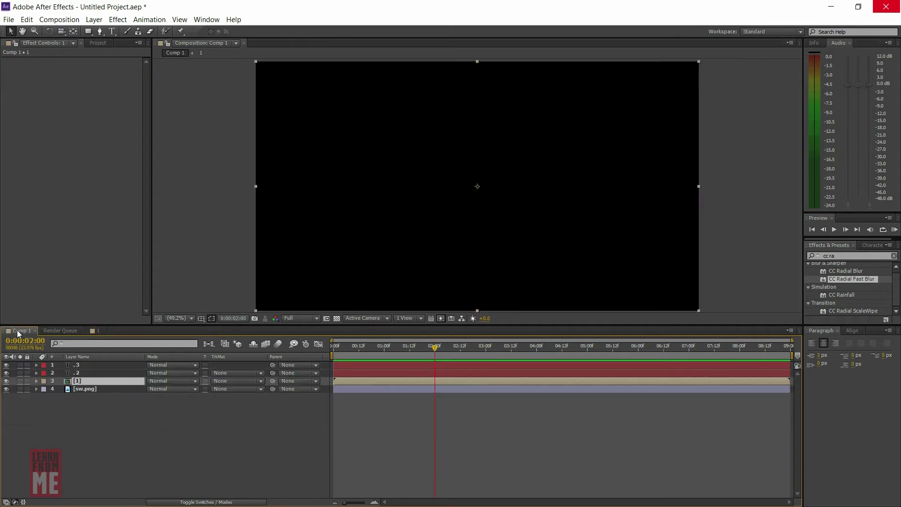
- Pre-compose dot layer 2 into a new composition named '2' and open it
key("Home")
left_click(96, 371)
right_click(97, 370)
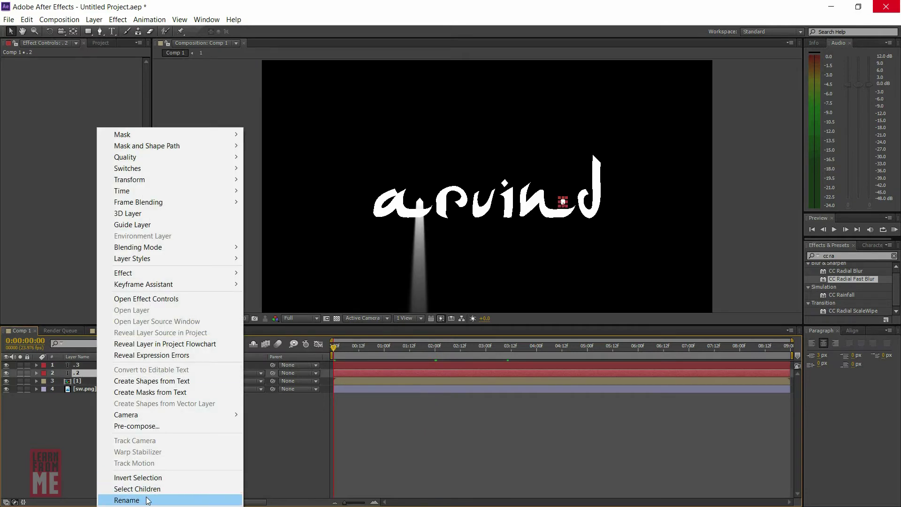
left_click(152, 426)
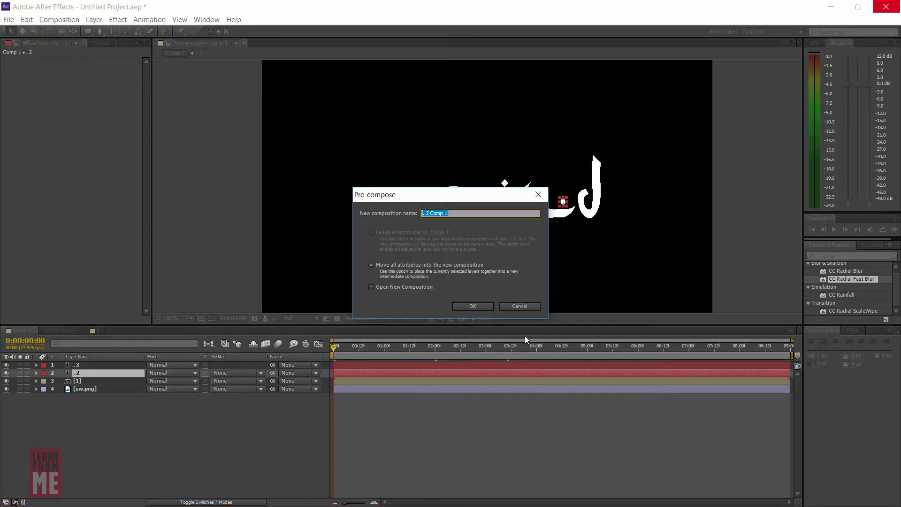
type("2")
left_click(469, 307)
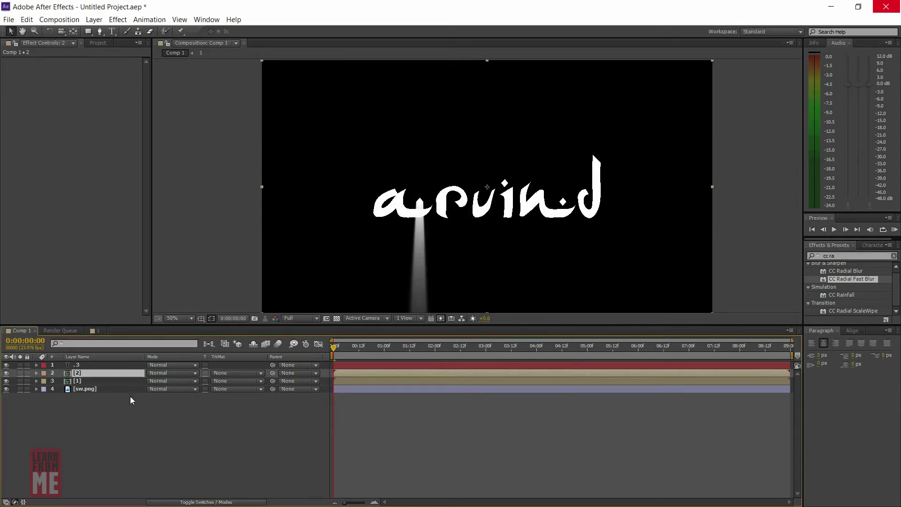
double_click(118, 374)
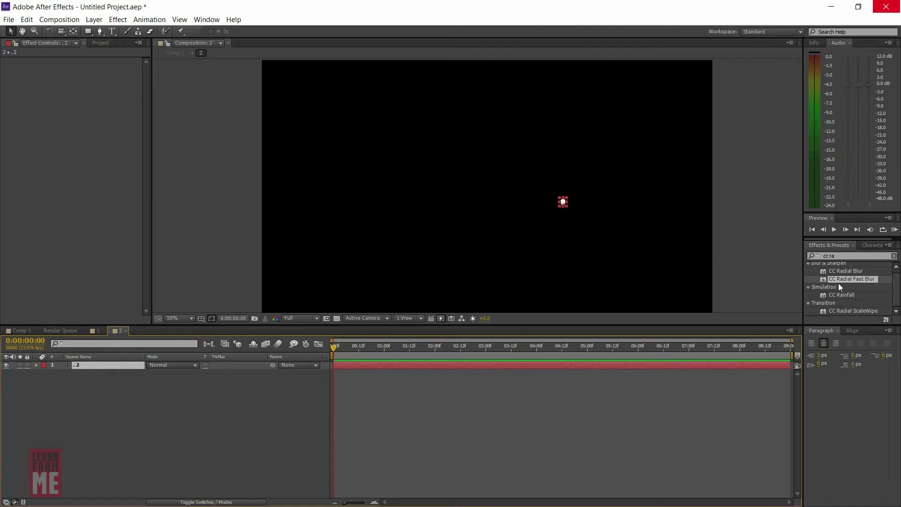
- Apply CC Radial Fast Blur with Zoom Brightest and Amount 98, keyframing Center up-right of the dot
left_click(89, 372)
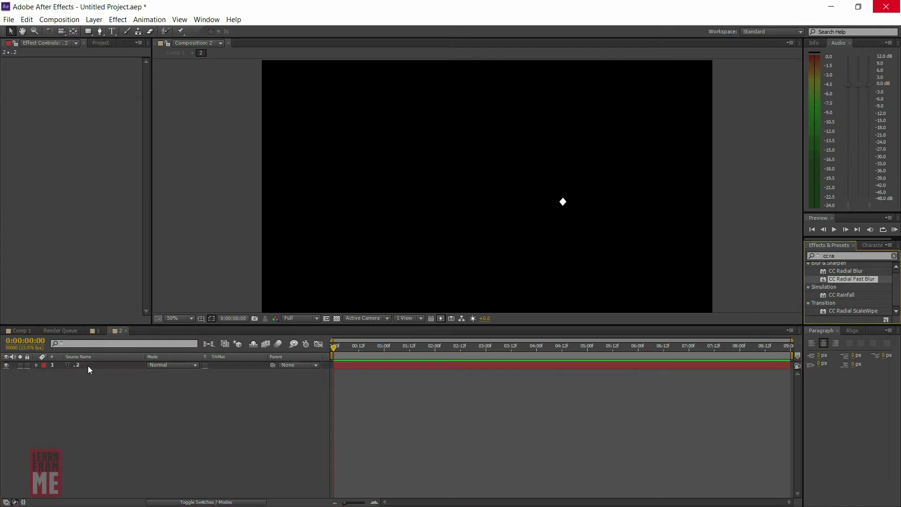
left_click_drag(88, 366, 84, 363)
left_click(36, 366)
left_click(52, 389)
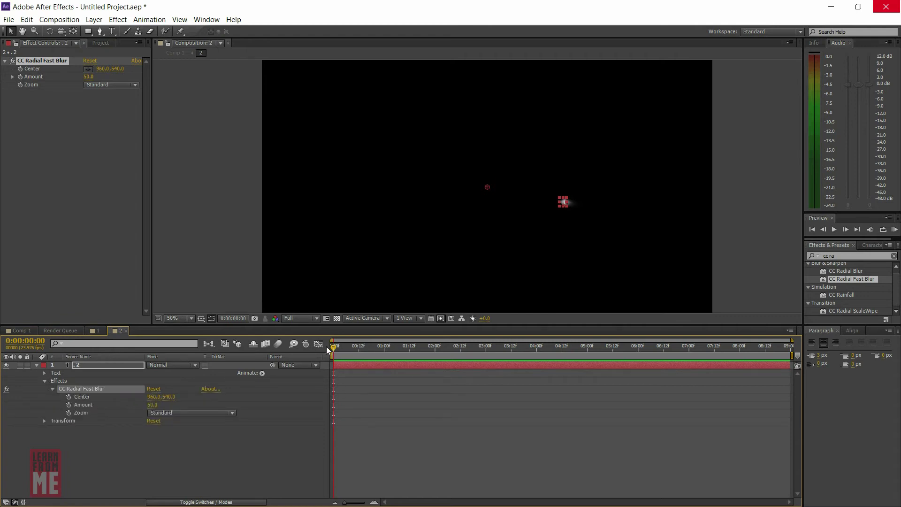
left_click(69, 397)
left_click(68, 405)
left_click_drag(487, 186, 561, 106)
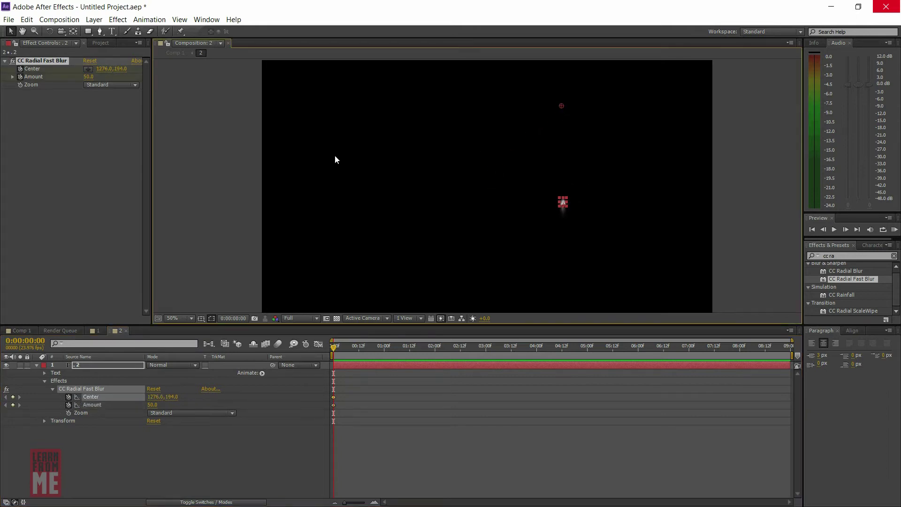
left_click(122, 86)
left_click(123, 106)
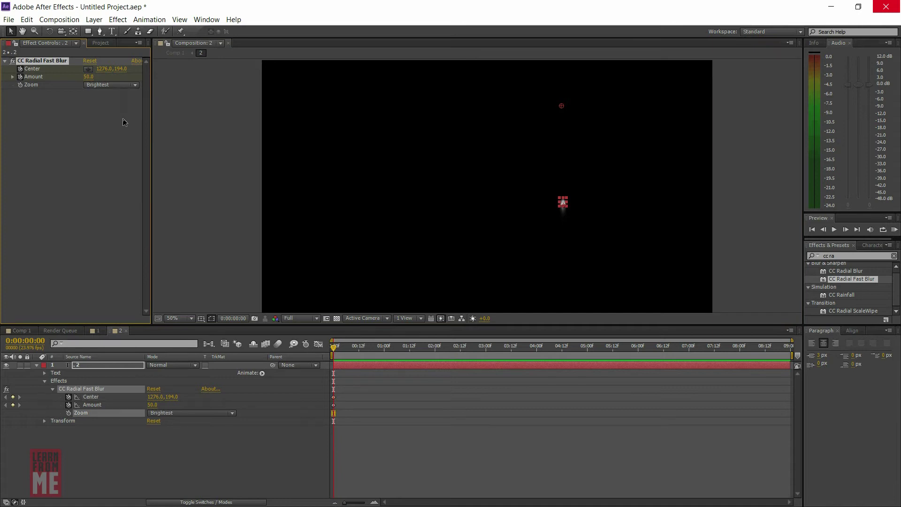
left_click_drag(91, 78, 124, 77)
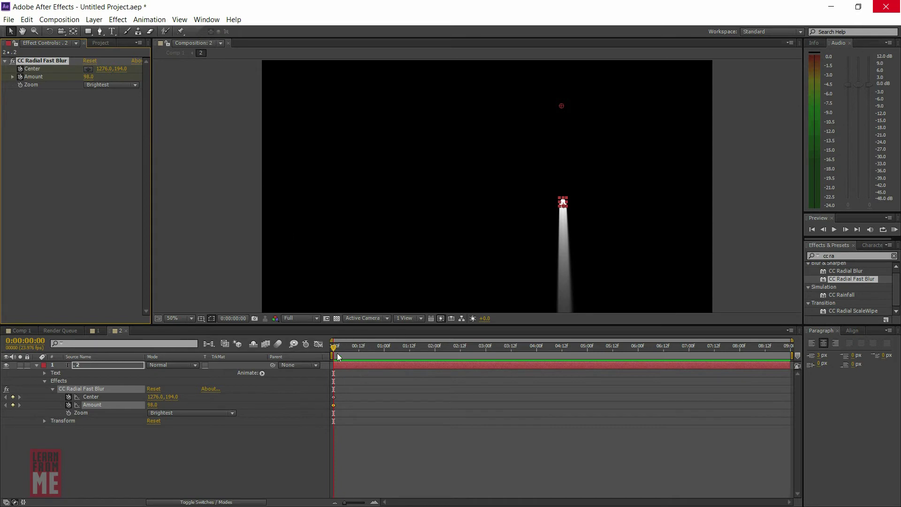
- Keyframe the blur Center below the dot at 1:15, higher at 2:13, near the dot at 3:00
left_click_drag(334, 346, 418, 360)
left_click_drag(562, 106, 561, 284)
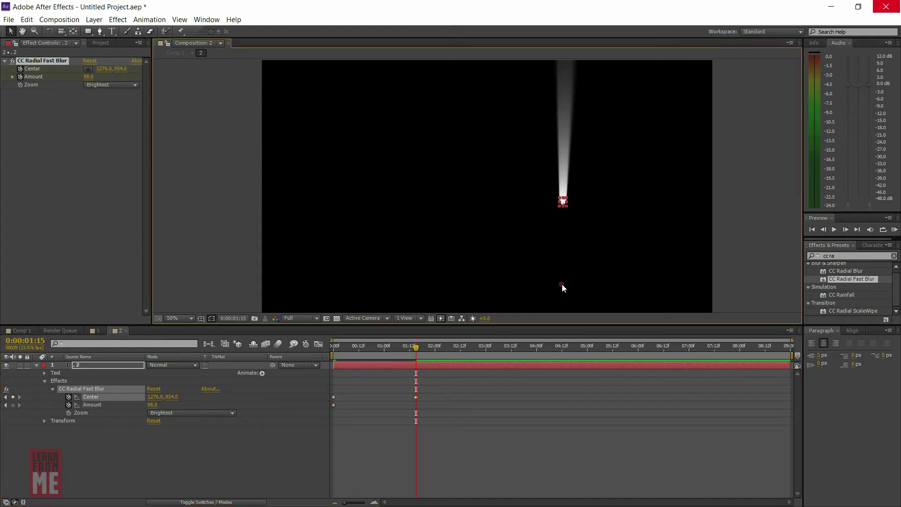
left_click_drag(562, 284, 565, 277)
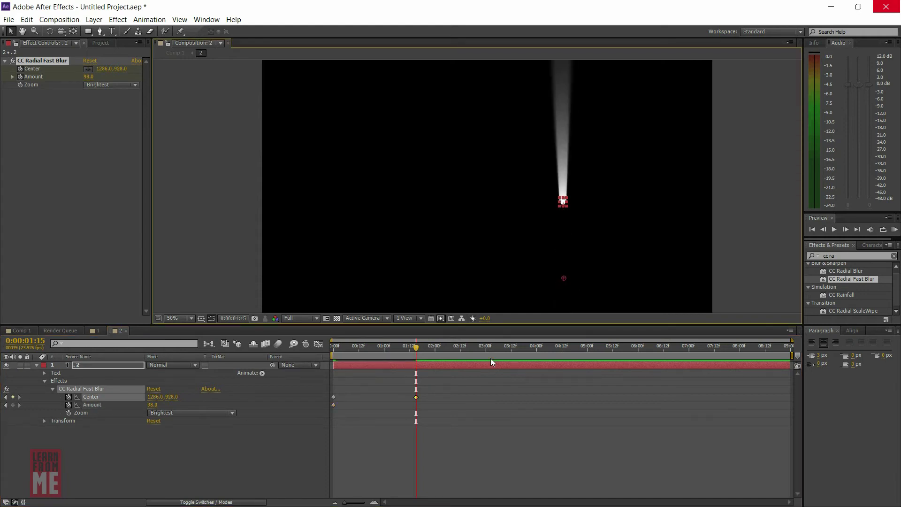
left_click_drag(461, 350, 462, 349)
left_click_drag(564, 278, 562, 207)
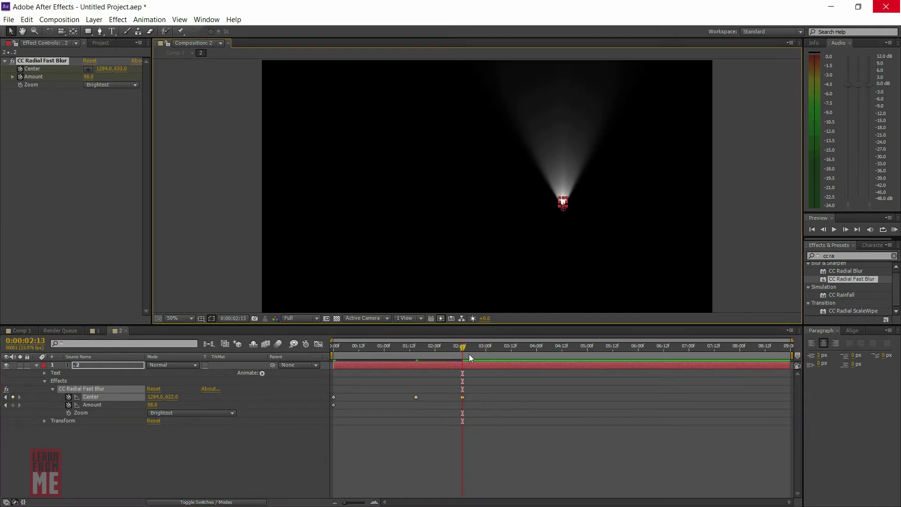
left_click_drag(466, 345, 486, 347)
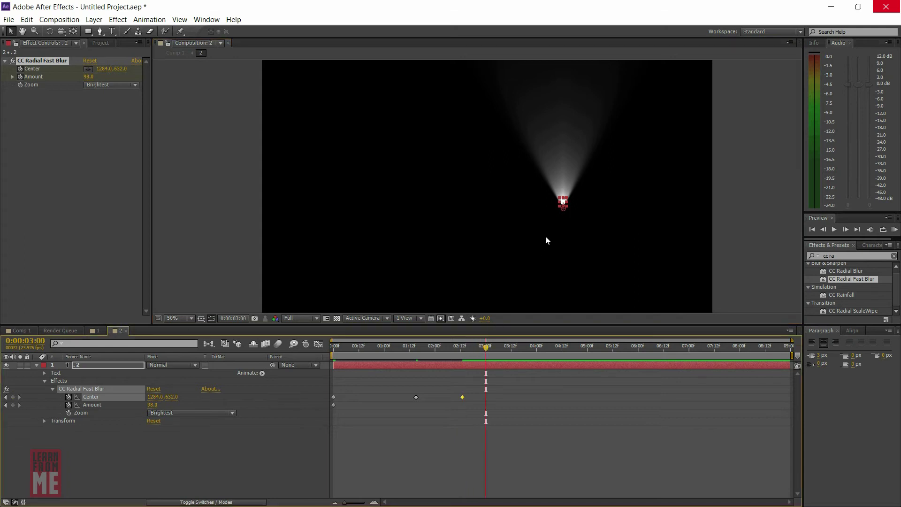
left_click_drag(564, 207, 564, 201)
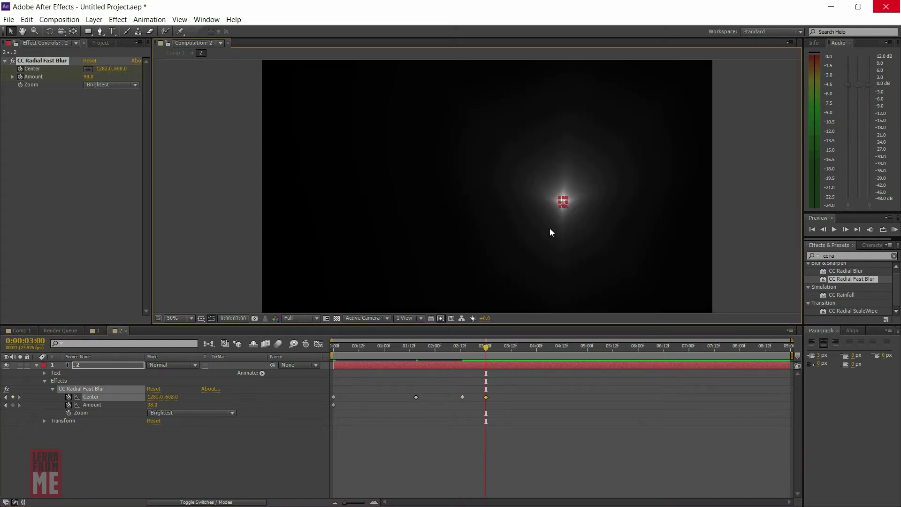
left_click_drag(421, 348, 415, 350)
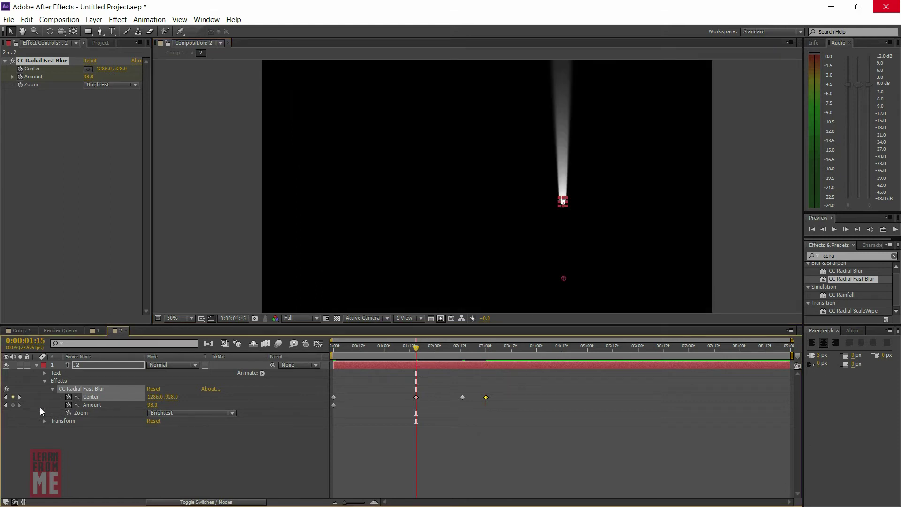
- Undo a stray zero at 1:15, then fade the blur Amount to 0 at 3:00
left_click(12, 405)
left_click(152, 404)
type("0")
key("Return")
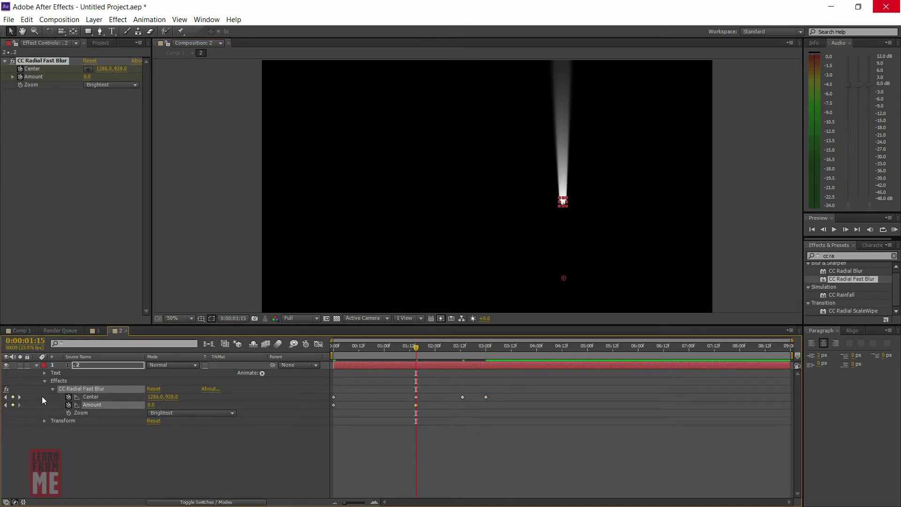
left_click_drag(437, 351, 485, 350)
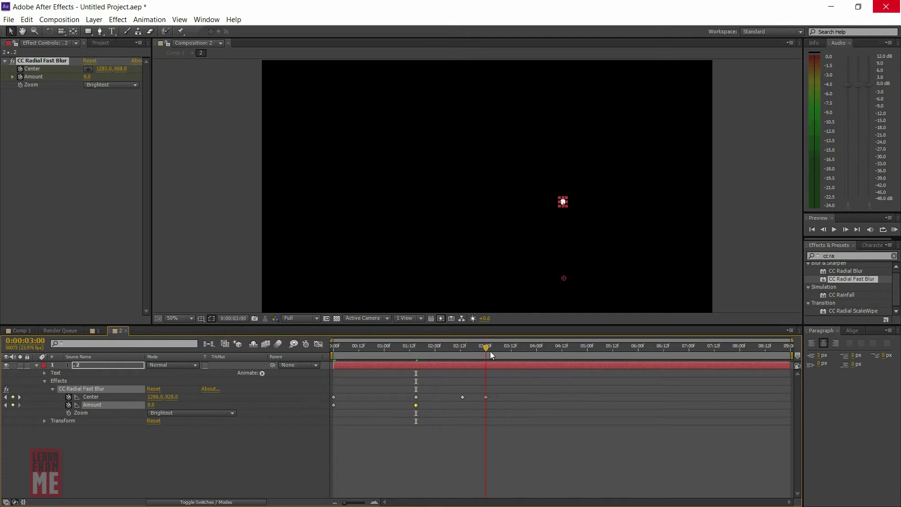
key("ctrl+z")
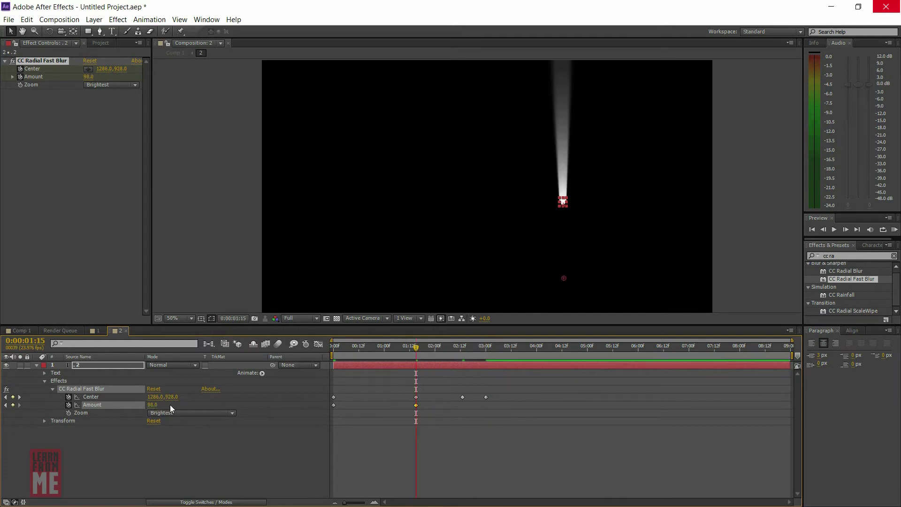
left_click(416, 405)
left_click(487, 351)
left_click(486, 396)
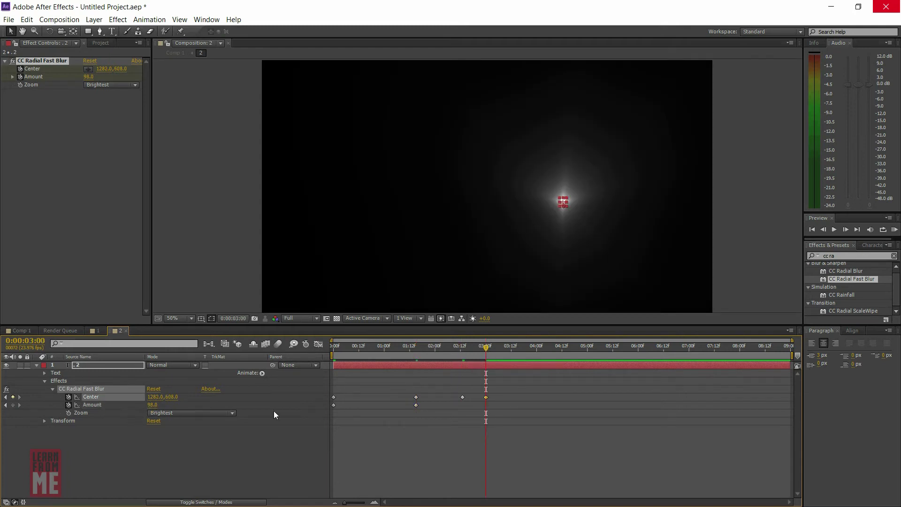
left_click_drag(152, 405, 131, 404)
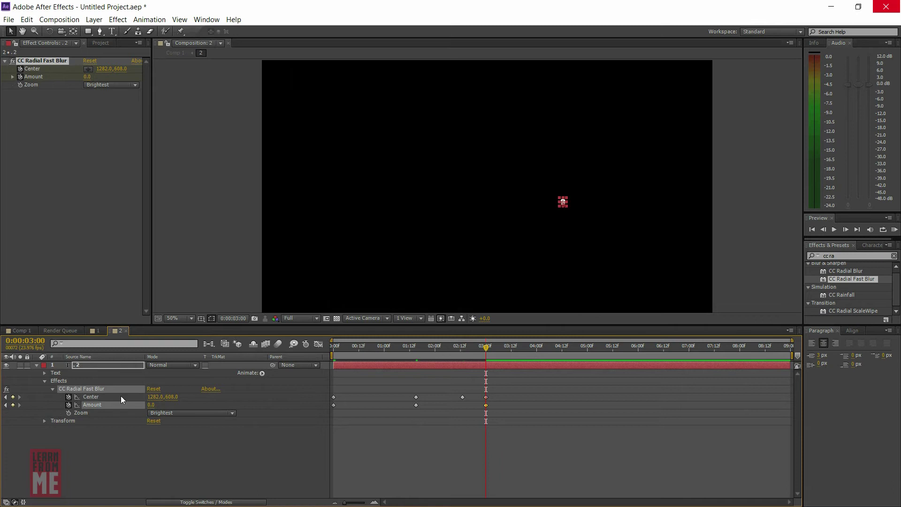
mouse_move(428, 347)
left_mouse_down()
mouse_move(379, 347)
mouse_move(488, 353)
left_mouse_up()
- In Comp 1, pre-compose dot layer 3 into a composition named '3' and open it
left_click(488, 350)
left_click(26, 331)
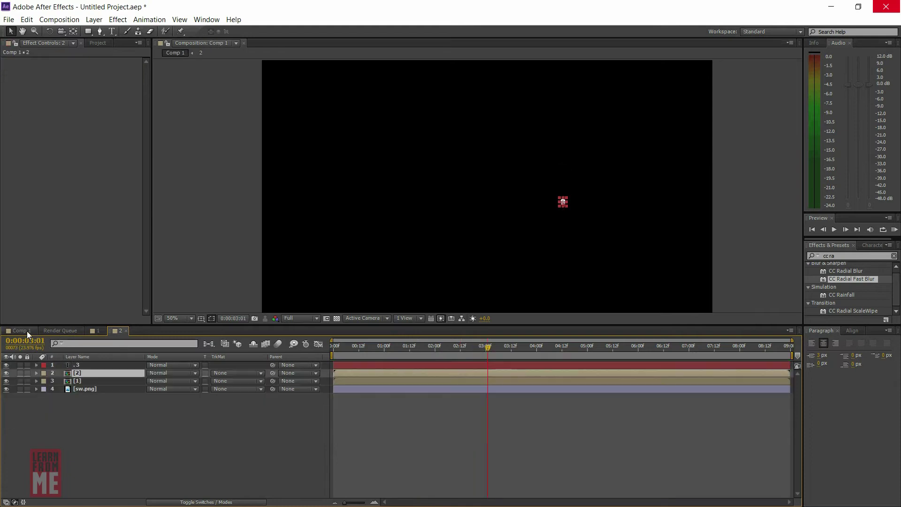
right_click(94, 365)
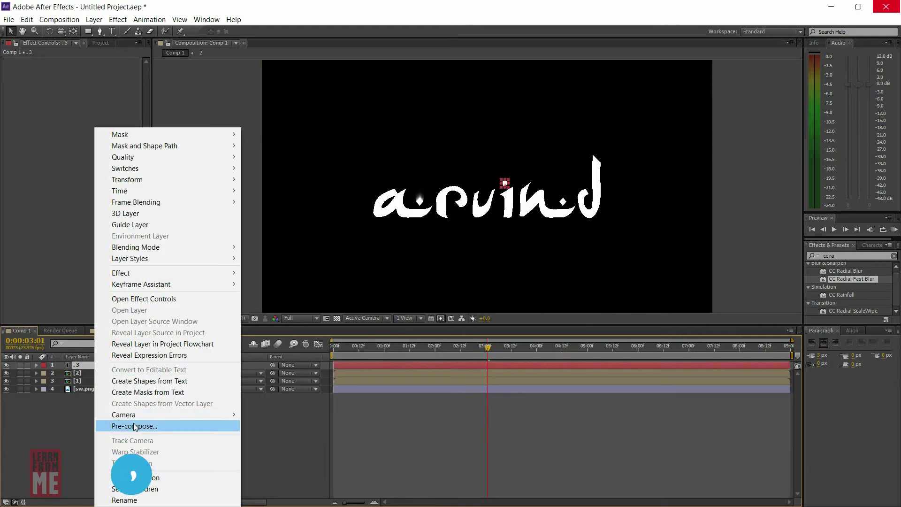
left_click(133, 425)
type("3")
left_click(459, 307)
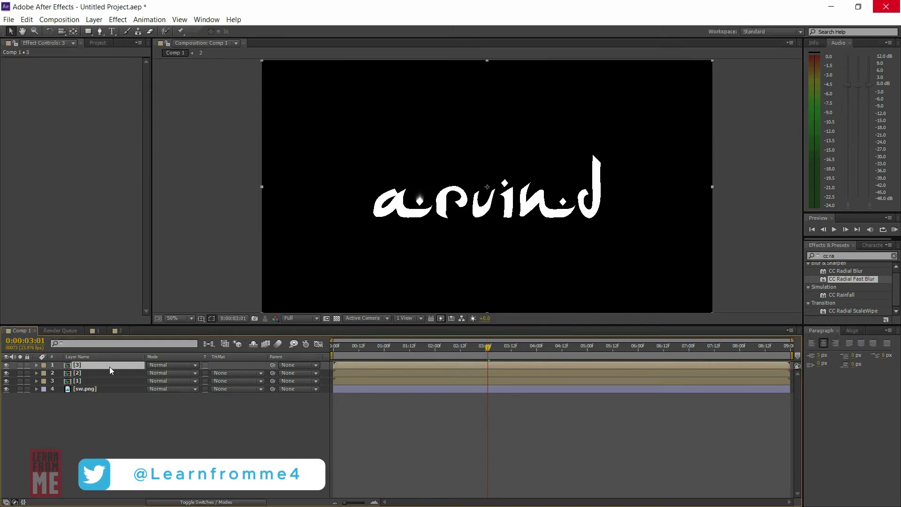
double_click(109, 366)
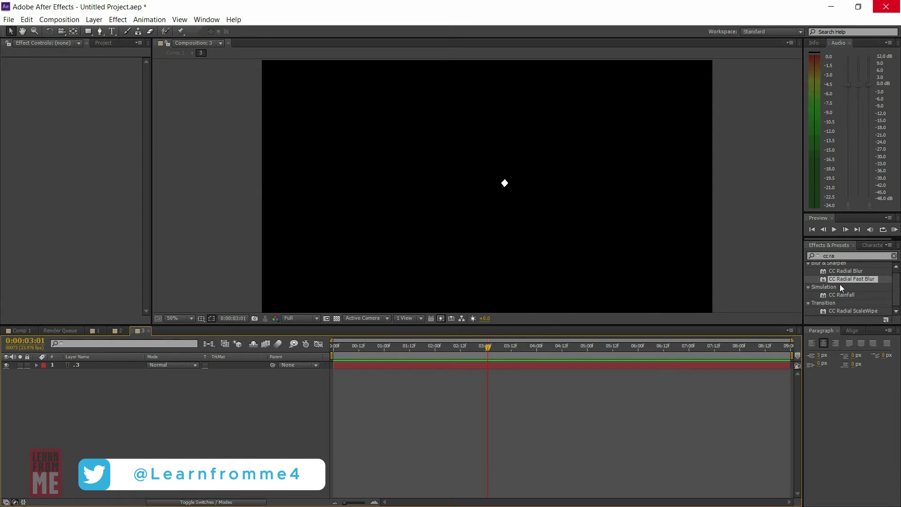
- Apply CC Radial Fast Blur with Zoom Brightest, Amount 95, Center placed above the dot beaming down
left_click_drag(840, 285, 99, 365)
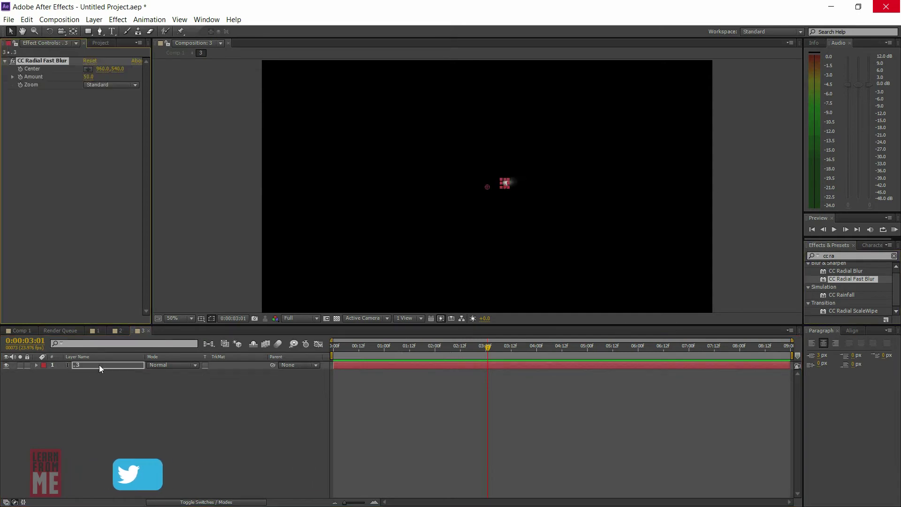
left_click(117, 85)
left_click(119, 106)
left_click_drag(89, 76, 112, 77)
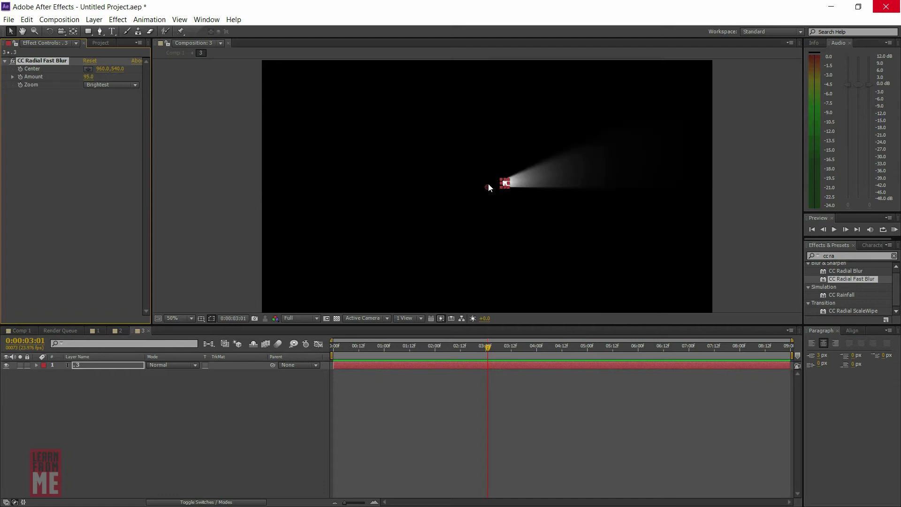
left_click_drag(488, 184, 509, 270)
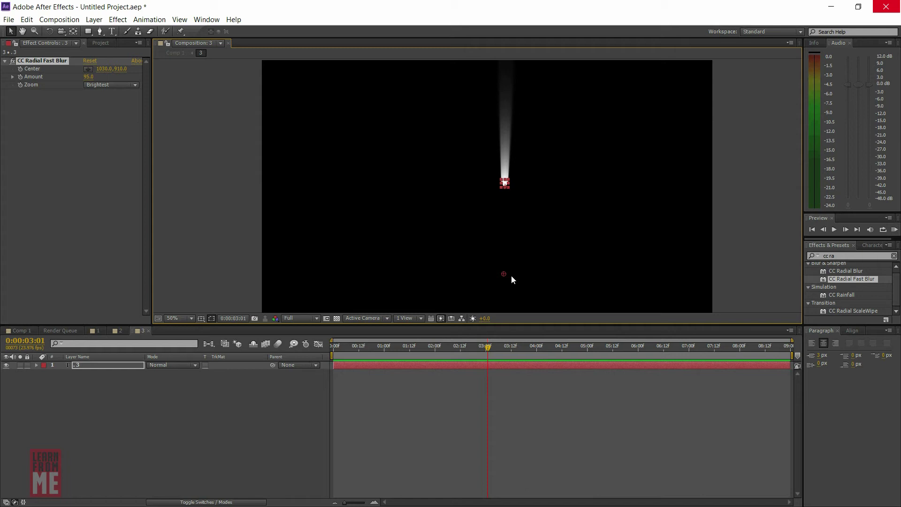
left_click_drag(505, 265, 506, 149)
left_click_drag(506, 107, 506, 106)
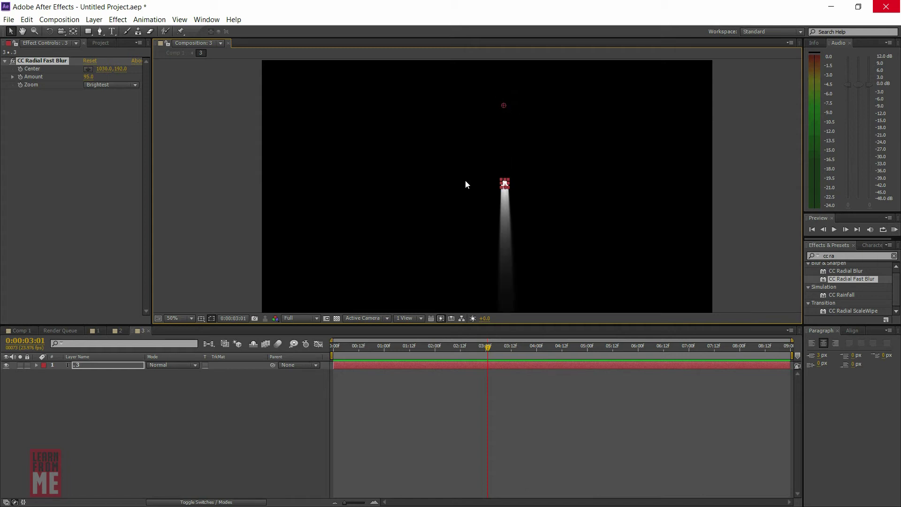
left_click(335, 349)
left_click(36, 364)
- Enable Center and Amount keyframes and move the blur centre below the dot at 1:12
left_click(44, 381)
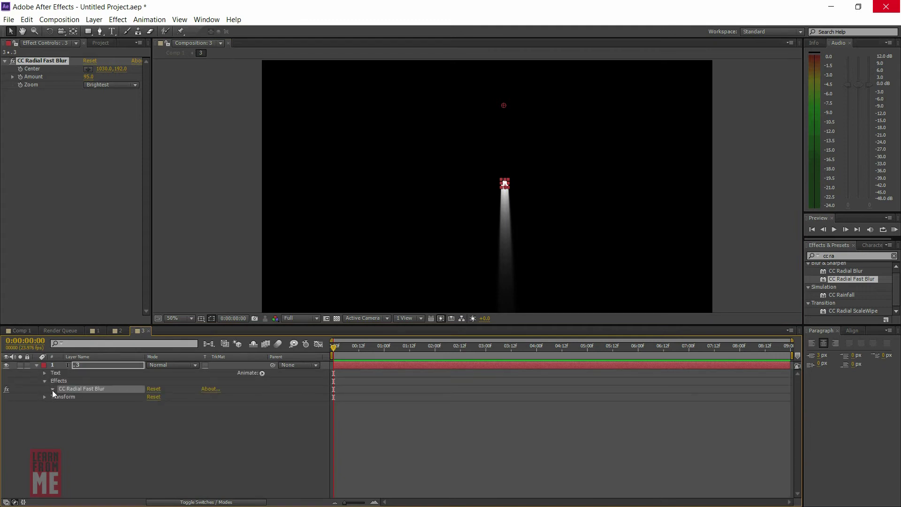
left_click(52, 389)
left_click(69, 397)
left_click(68, 404)
left_click_drag(335, 346, 409, 347)
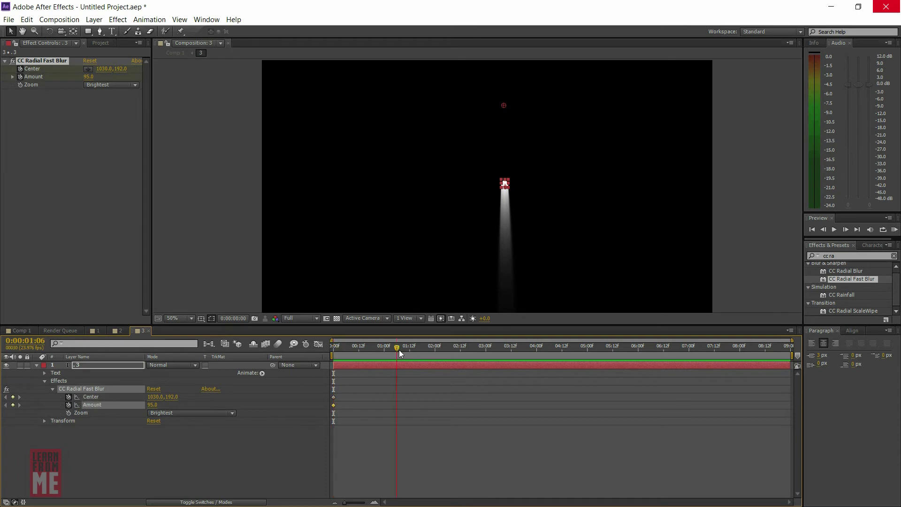
left_click_drag(503, 105, 502, 276)
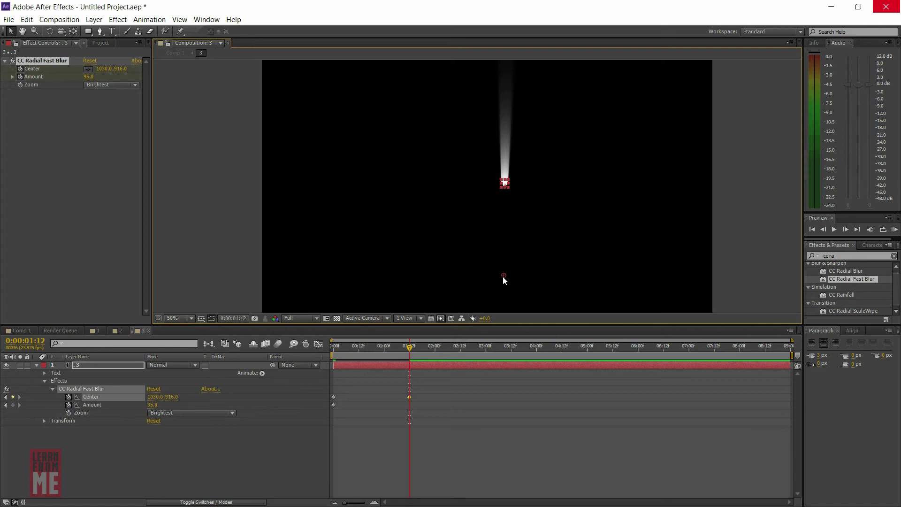
left_click_drag(419, 349, 454, 347)
left_click(507, 199)
left_click(508, 190)
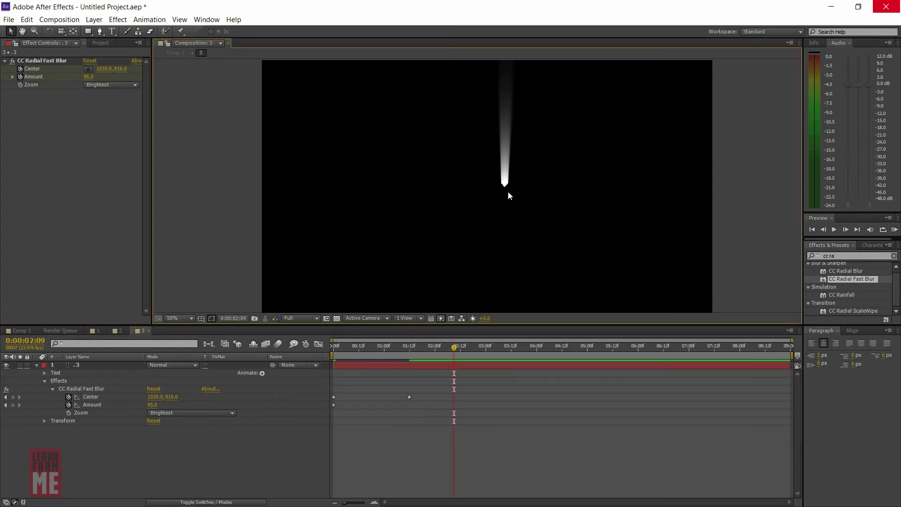
- Raise the beam centre, keyframing it at 1030,528 at 2:23
left_click(408, 397)
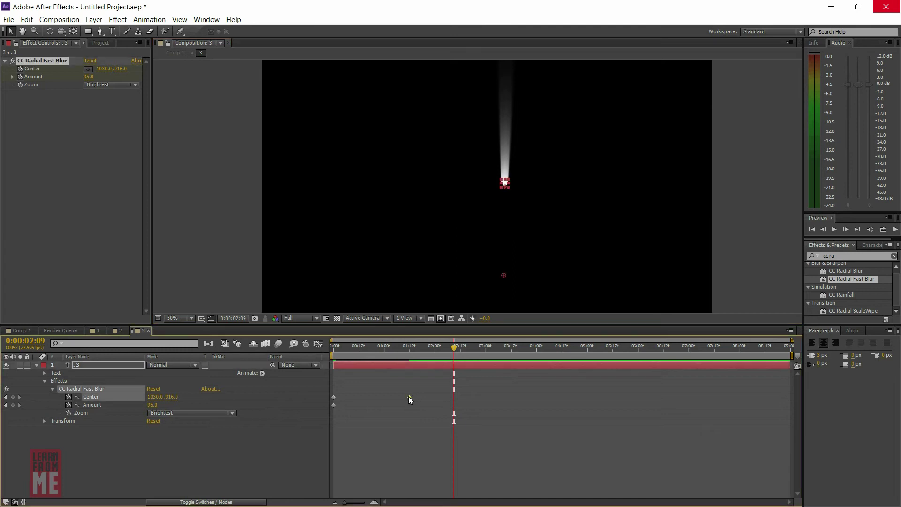
left_click_drag(503, 275, 503, 194)
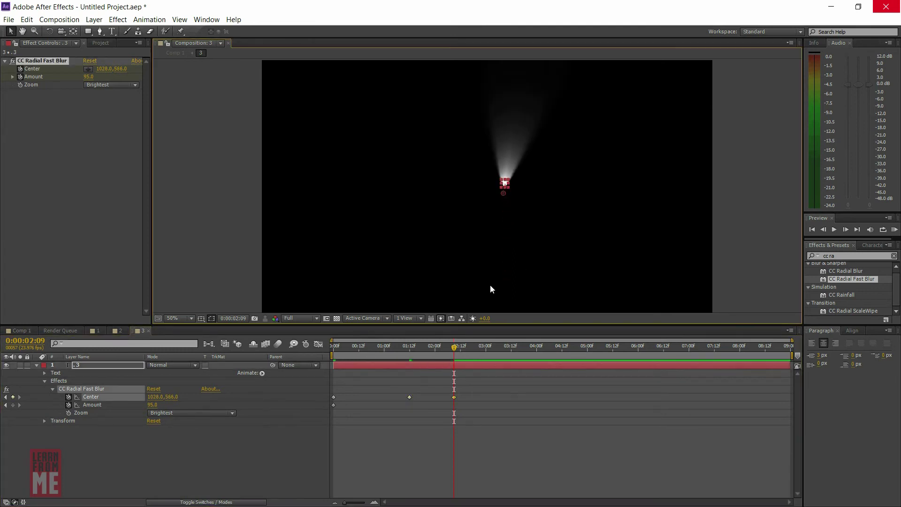
left_click_drag(463, 354, 484, 352)
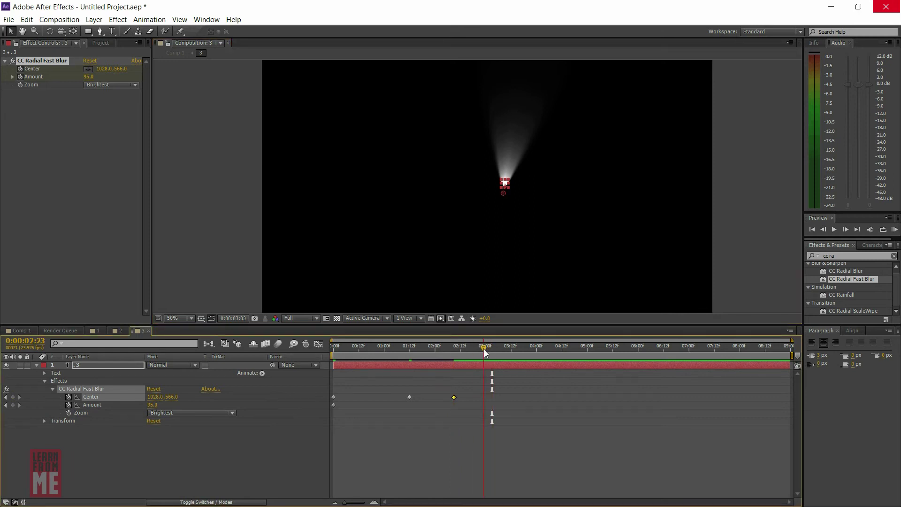
left_click_drag(505, 193, 504, 184)
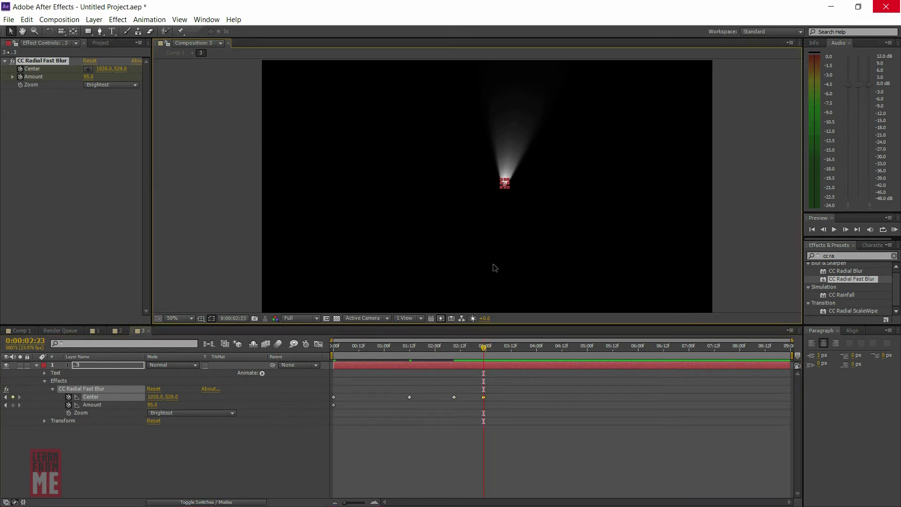
left_click_drag(424, 347, 409, 347)
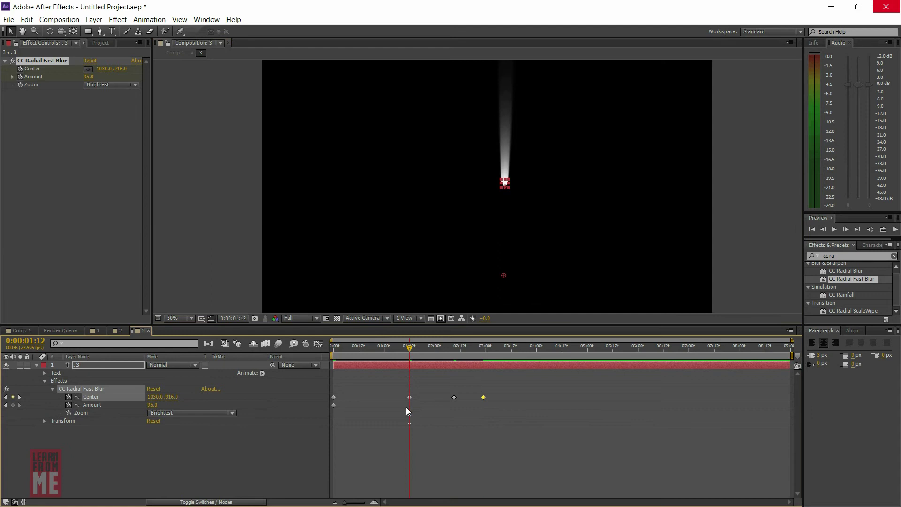
- Keyframe Amount 95 at 1:12 and 0 at 2:23, preview the fade, and return to Comp 1
left_click(13, 405)
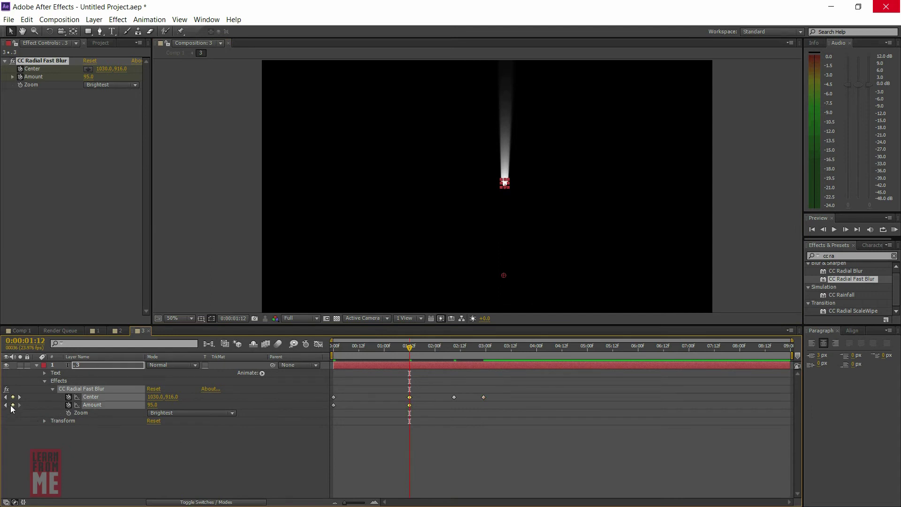
left_click_drag(429, 347, 483, 348)
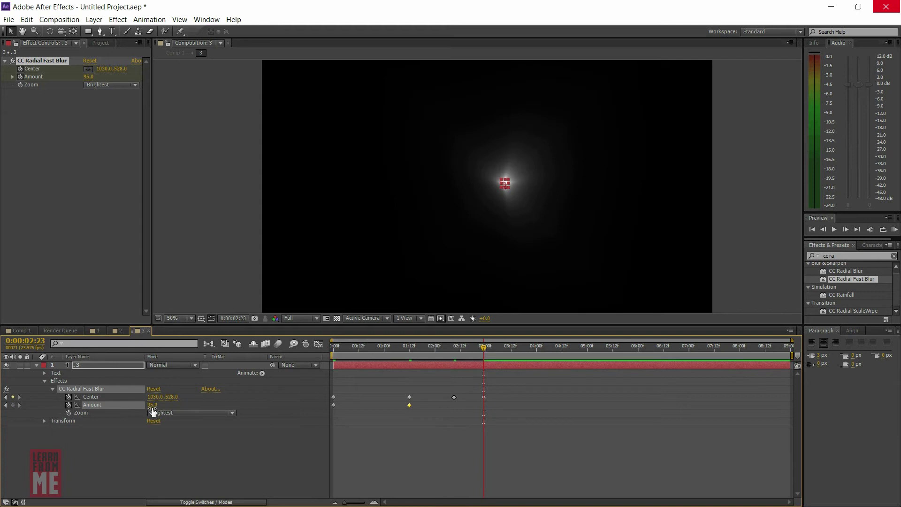
left_click(152, 404)
type("0")
key("Return")
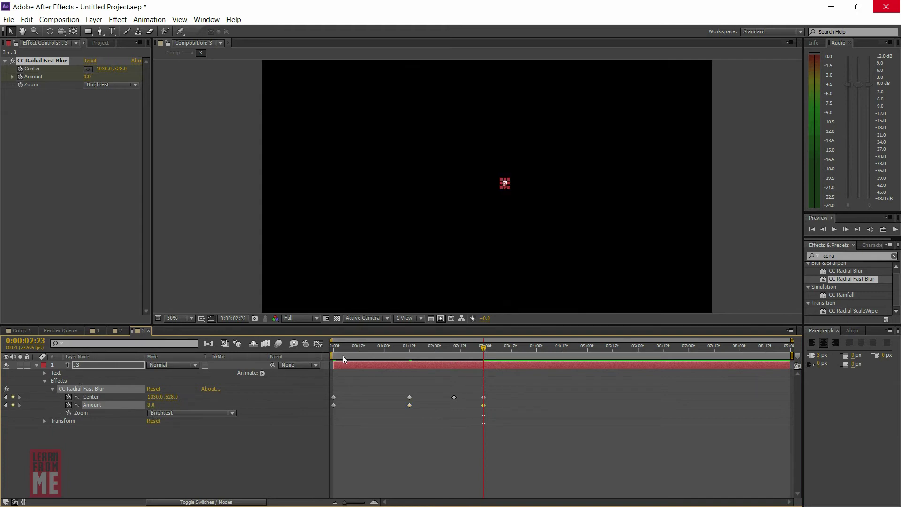
left_click_drag(410, 346, 483, 353)
left_click(27, 332)
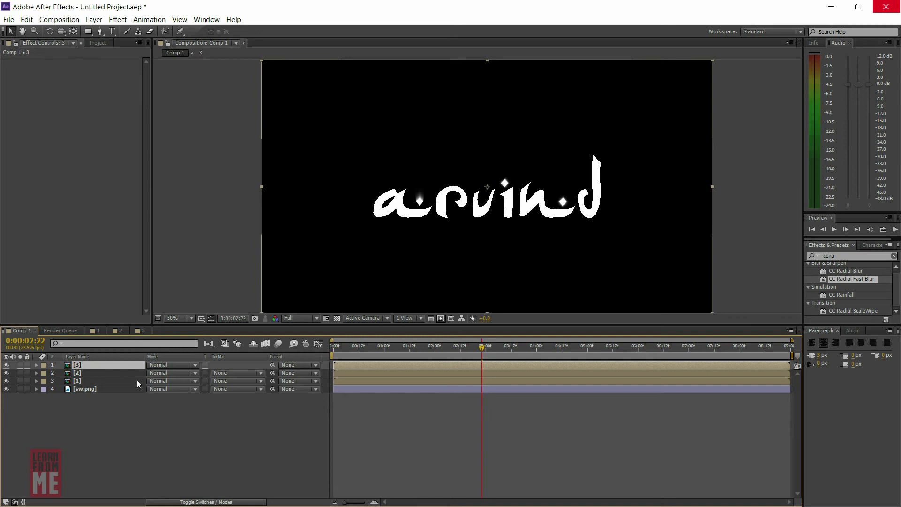
- Scrub Comp 1 from 1:15 to 3:03 to watch the three beams shrink and fade
left_click(397, 349)
left_click(415, 348)
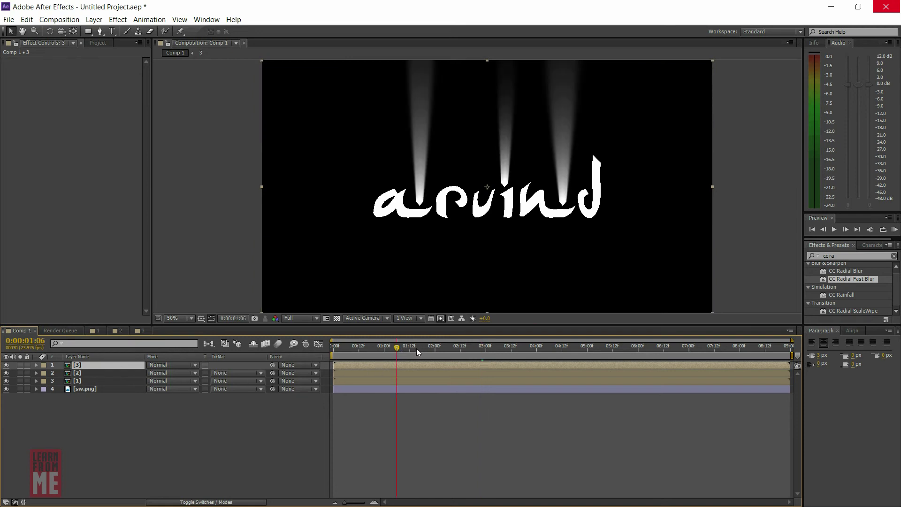
left_click_drag(439, 349, 471, 350)
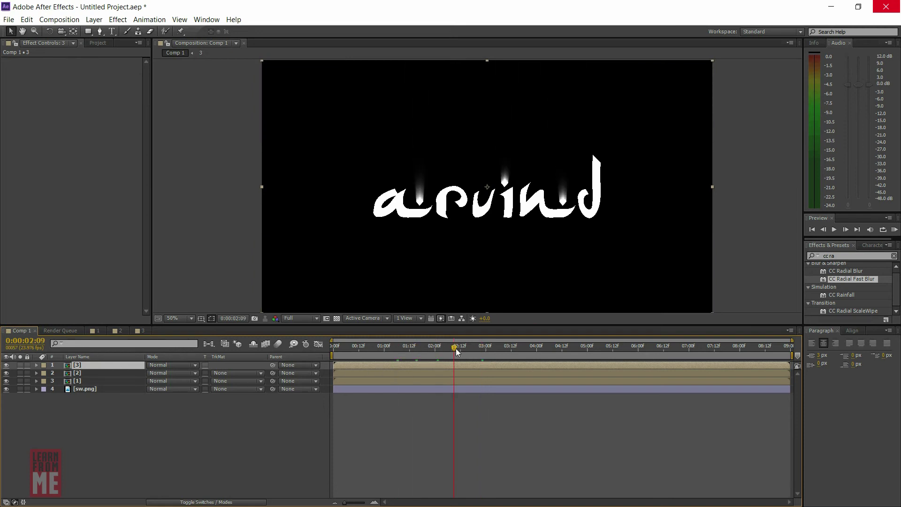
left_click_drag(471, 350, 546, 350)
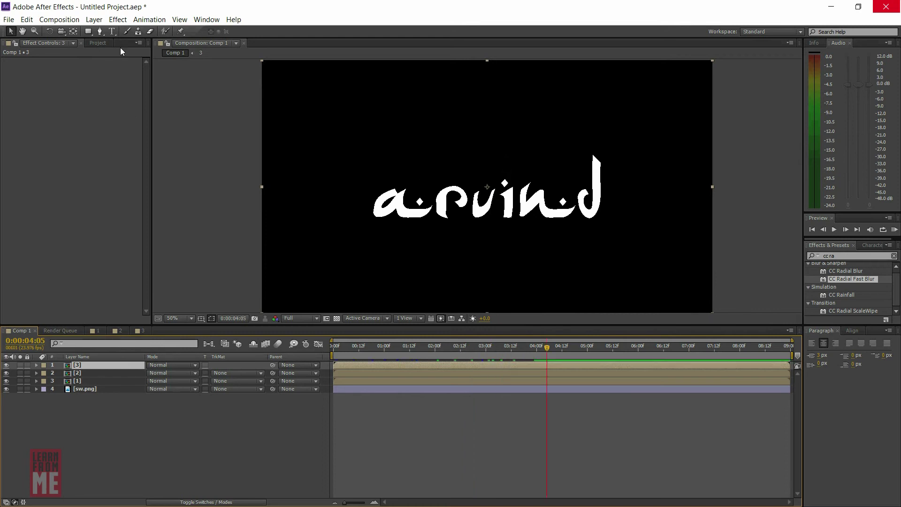
left_click(96, 20)
- Add a comp-sized black solid, place Black Solid 1 just above sw.png, and set its opacity to 0%
mouse_move(248, 34)
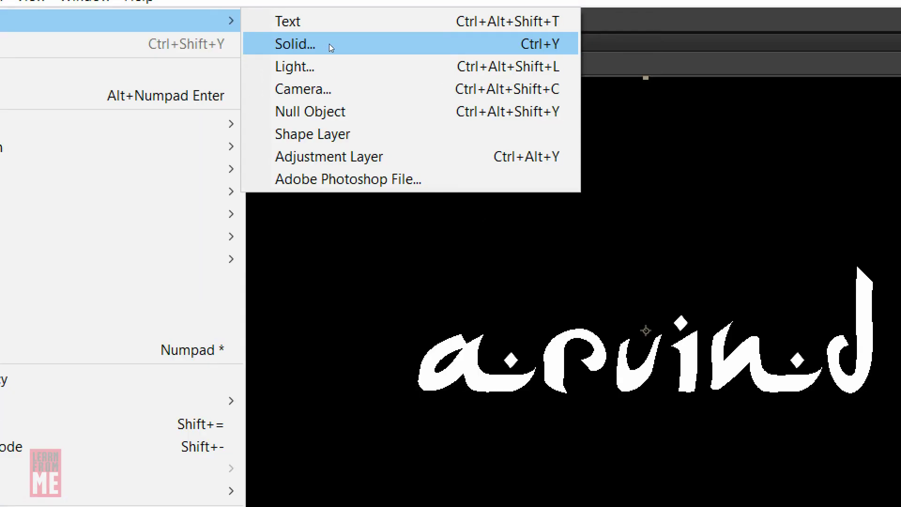
left_click(329, 44)
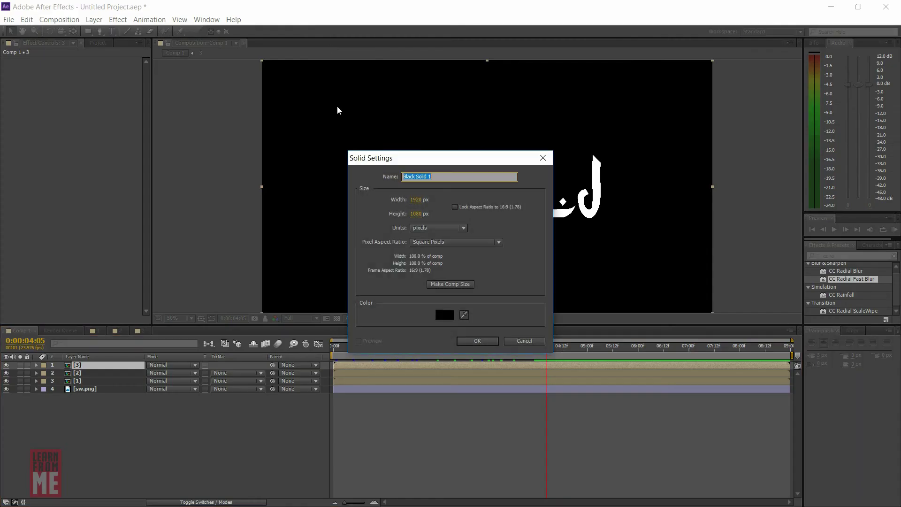
left_click(472, 341)
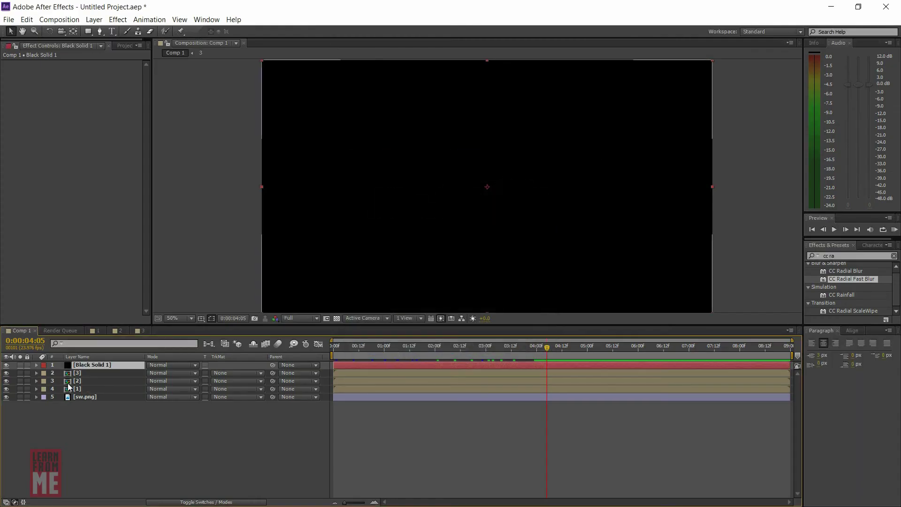
left_click_drag(85, 366, 82, 391)
left_click_drag(83, 393, 82, 393)
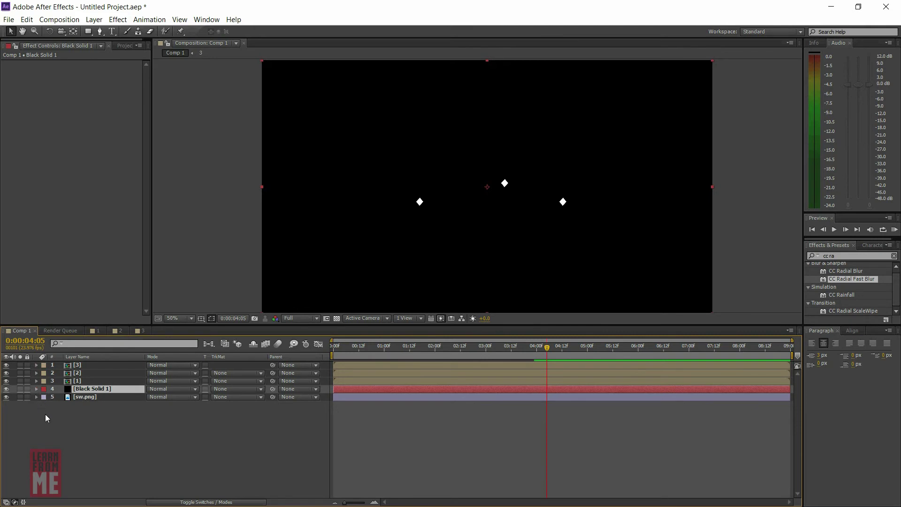
left_click(38, 388)
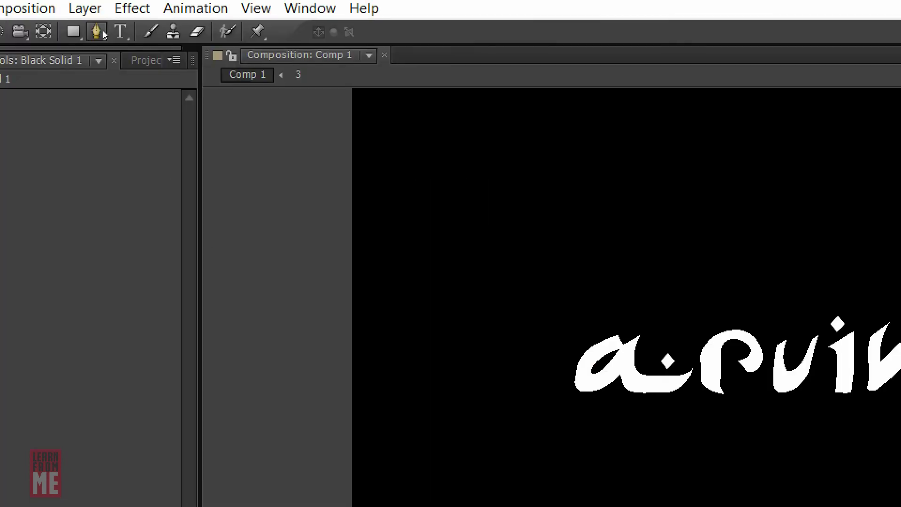
left_click(103, 30)
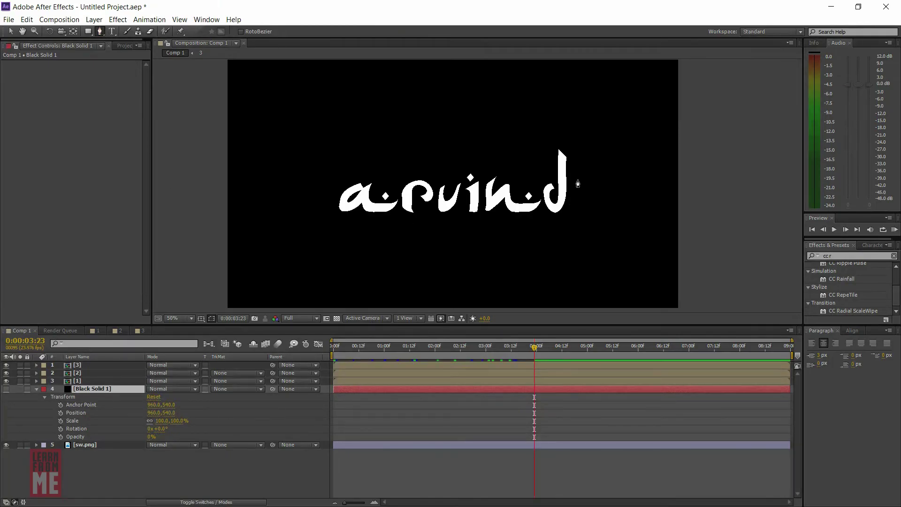
scroll(577, 180, "up", 2)
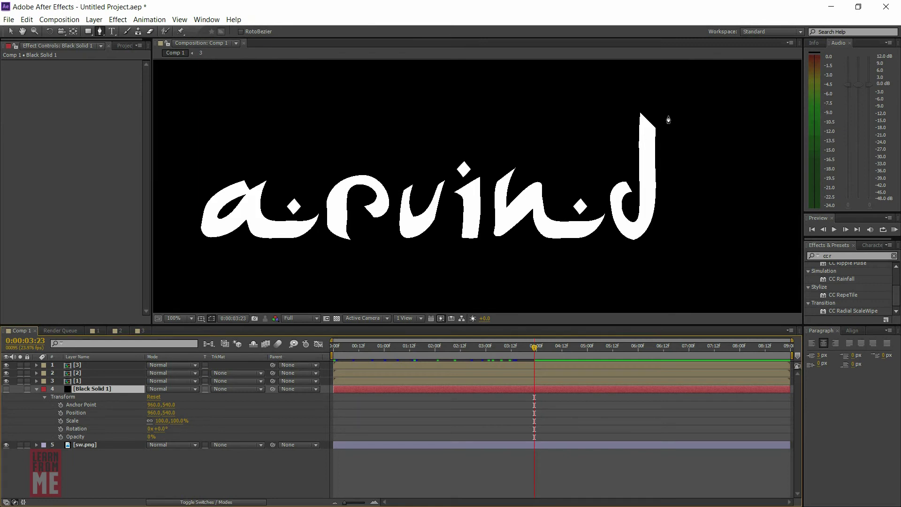
- Start the open mask path at the top of the d, tracing down its stem and around its curve
left_click_drag(654, 116, 668, 115)
left_click(647, 130)
left_click(646, 184)
left_click(644, 228)
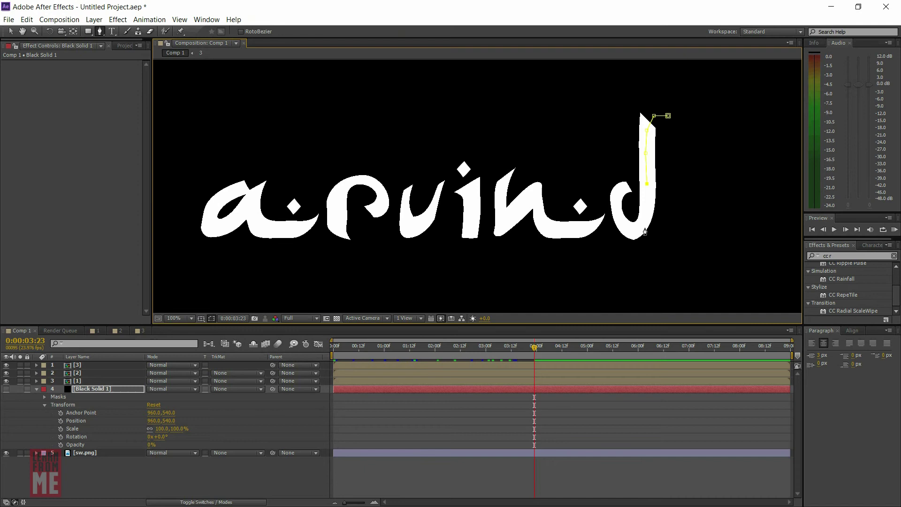
left_click_drag(629, 183, 668, 147)
left_click(626, 160)
left_click(603, 182)
left_click(602, 211)
left_click(601, 225)
left_click(561, 232)
- Continue the mask path up and over the n and through the i
left_click(541, 226)
left_click(535, 209)
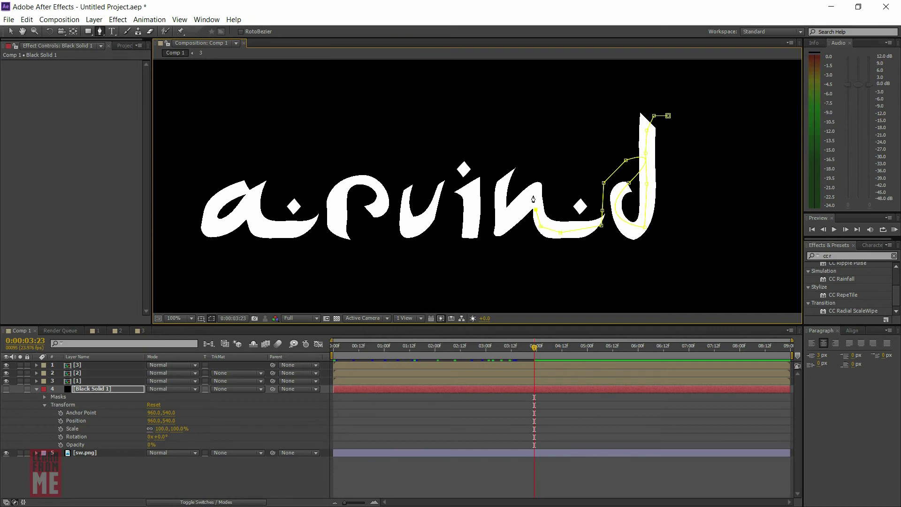
left_click(500, 188)
left_click(502, 165)
left_click(493, 174)
left_click(488, 199)
left_click(477, 248)
left_click(466, 241)
left_click(468, 182)
left_click(457, 181)
left_click(442, 184)
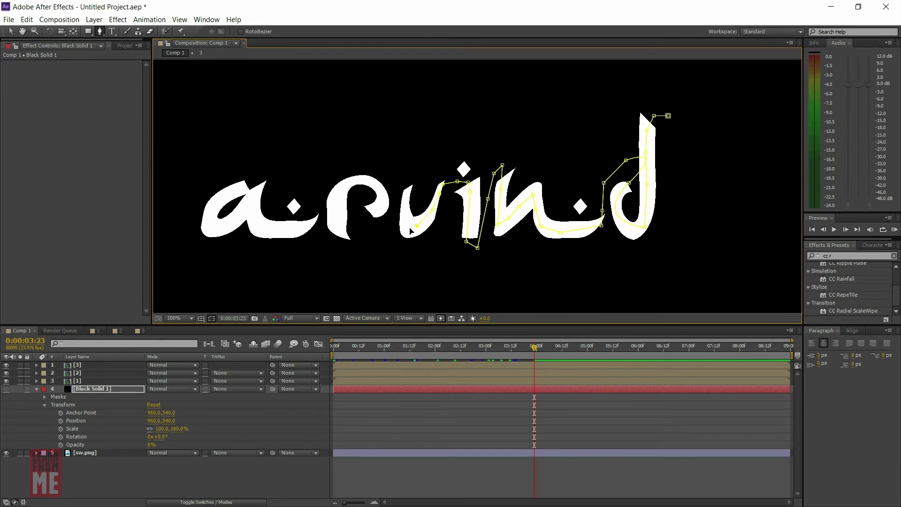
- Carry the mask path over the v and around the r toward the a
left_click(404, 189)
left_click(398, 187)
left_click(397, 205)
left_click(395, 218)
left_click(372, 227)
left_click(363, 220)
left_click(377, 202)
left_click(374, 185)
left_click(337, 214)
left_click(335, 233)
left_click(324, 236)
left_click(302, 228)
- Finish the path through the a's bowl and set the viewer to Fit up to 100%
left_click(256, 223)
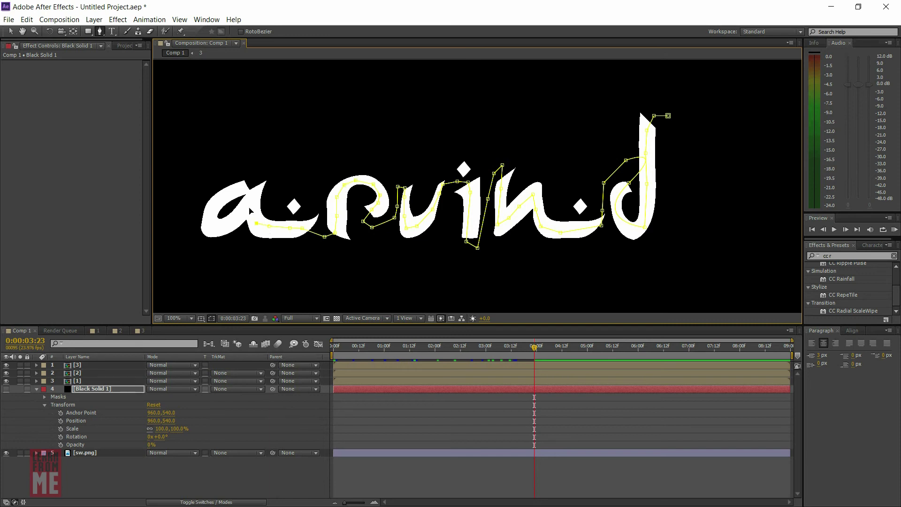
left_click(244, 184)
left_click_drag(207, 221, 212, 235)
left_click_drag(247, 203, 257, 186)
left_click(259, 166)
key("comma")
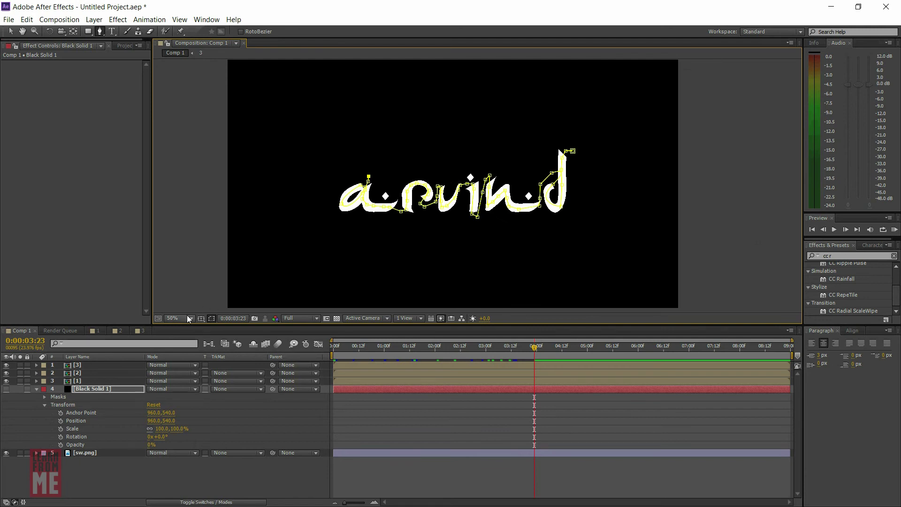
left_click(183, 318)
left_click(199, 147)
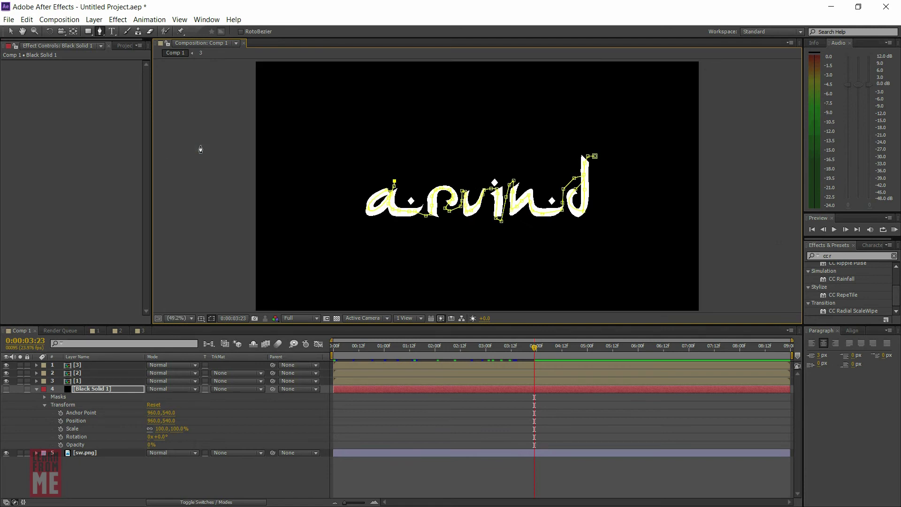
- Search Effects & Presets for 'strok' and drag the Stroke effect onto Black Solid 1
left_click(840, 255)
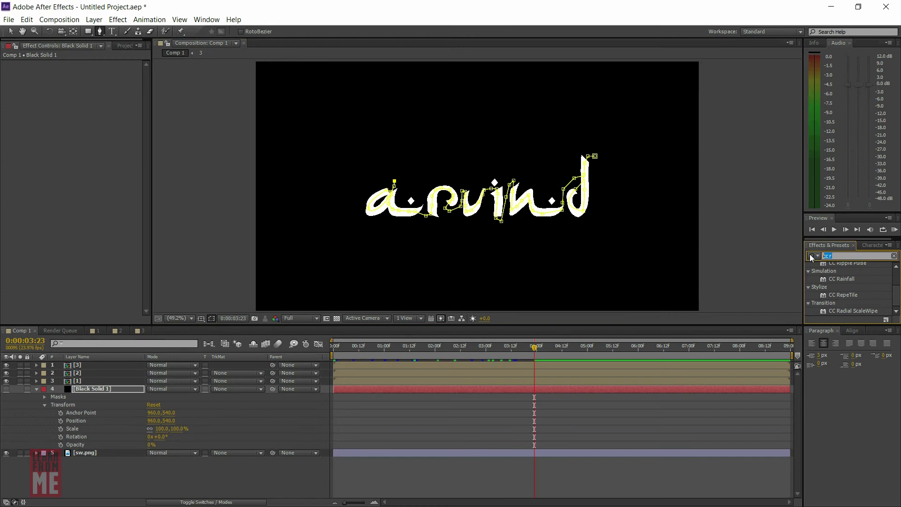
type("strok")
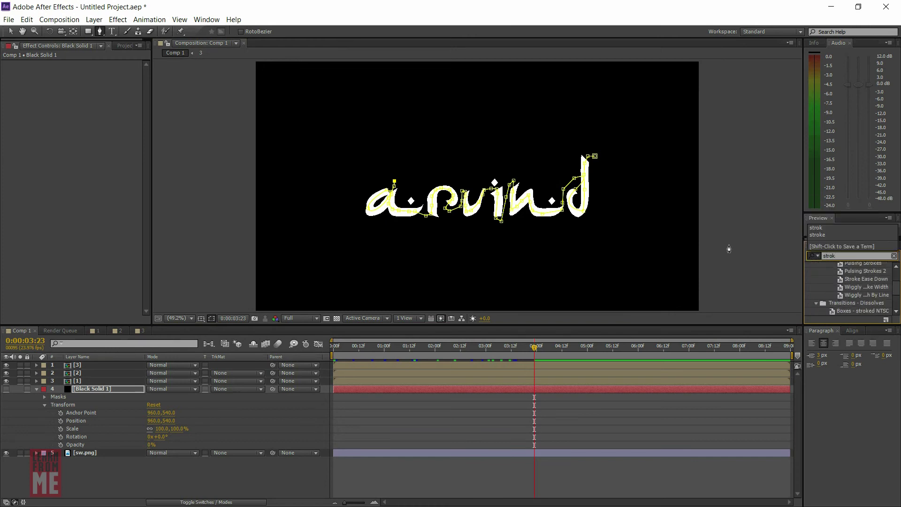
left_click(897, 306)
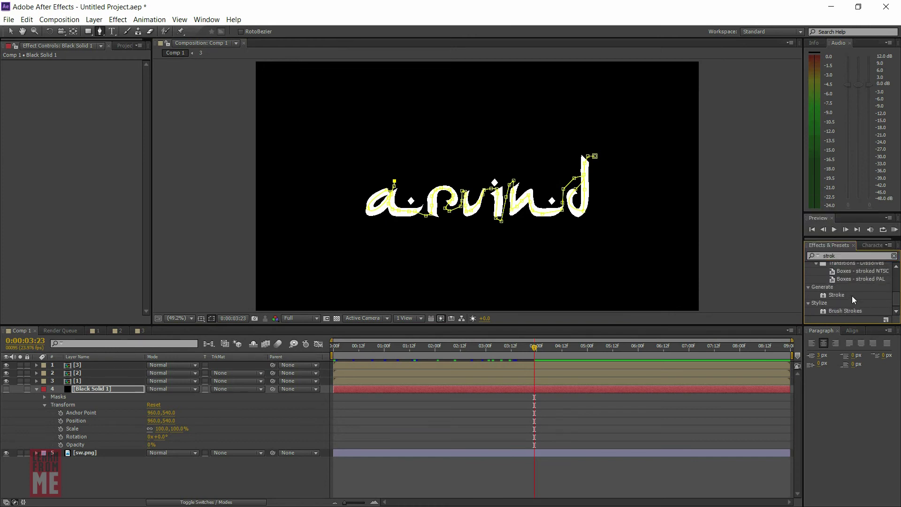
left_click(839, 295)
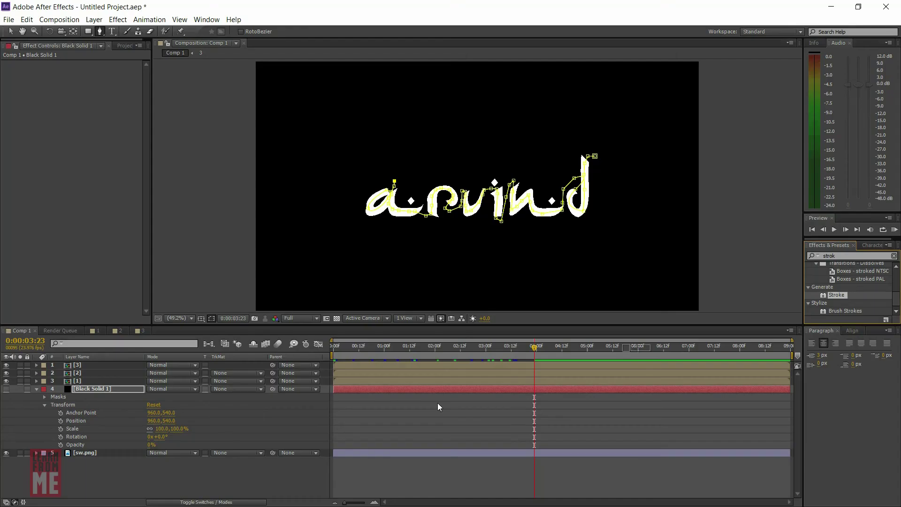
left_click_drag(842, 294, 111, 389)
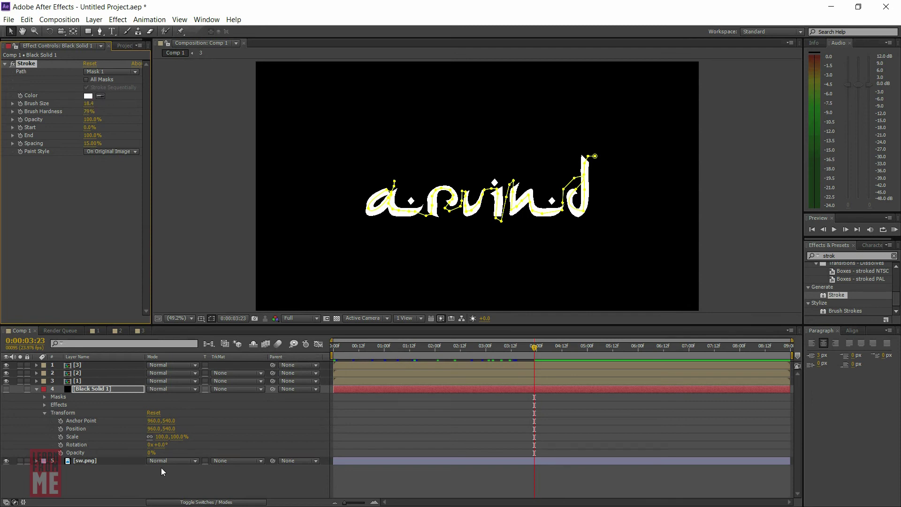
- Raise Black Solid 1 to 100% opacity, and set its Stroke Brush Size to 24.5 and End to 0%
left_click_drag(151, 452, 166, 452)
left_click(201, 451)
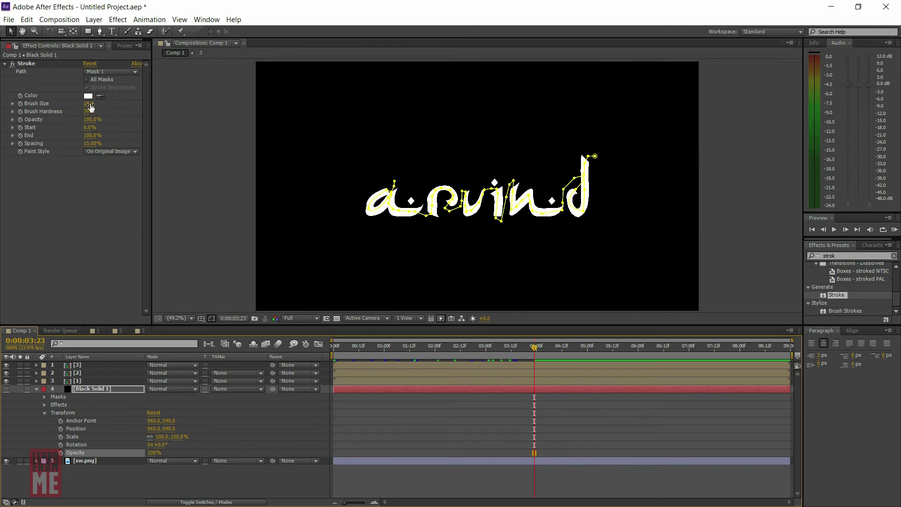
left_click_drag(91, 108, 121, 107)
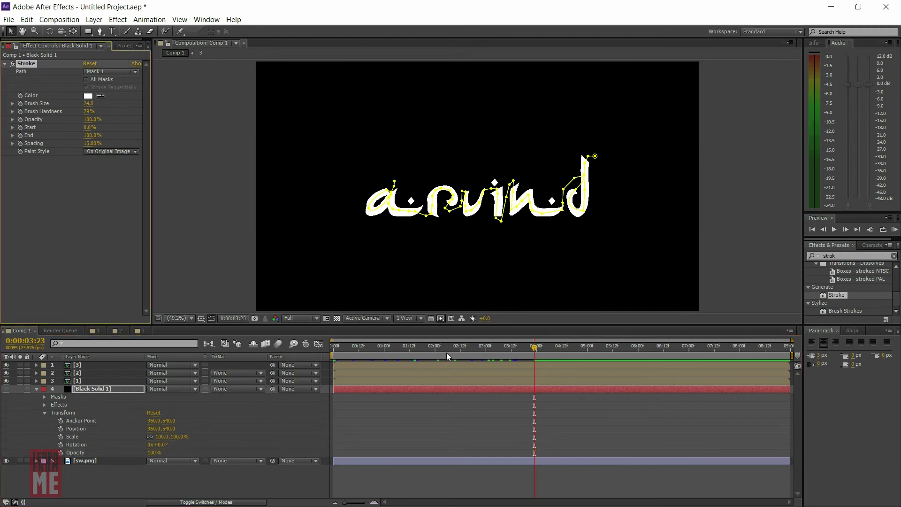
left_click_drag(86, 135, 51, 134)
- Give sw.png a Luma Matte from Black Solid 1, extend the stroke, and thicken the brush to 40.2
left_click(231, 461)
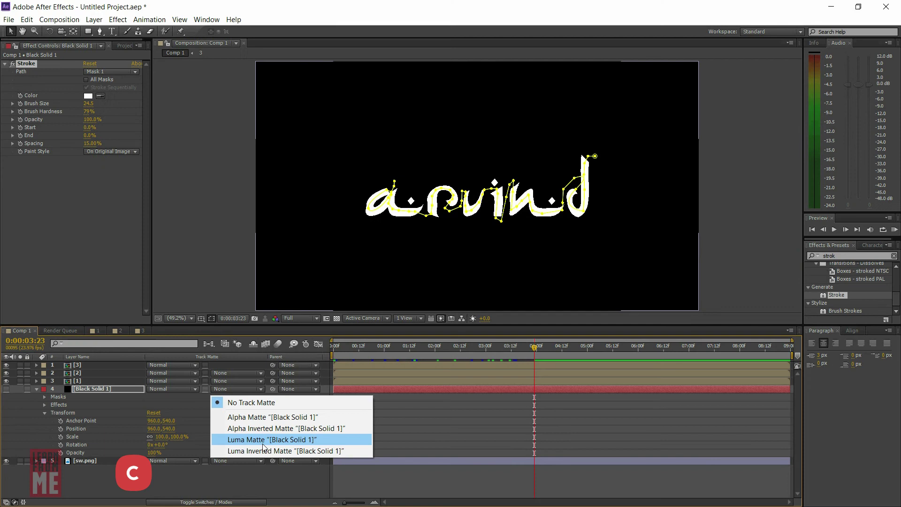
left_click(262, 443)
left_click_drag(88, 135, 141, 139)
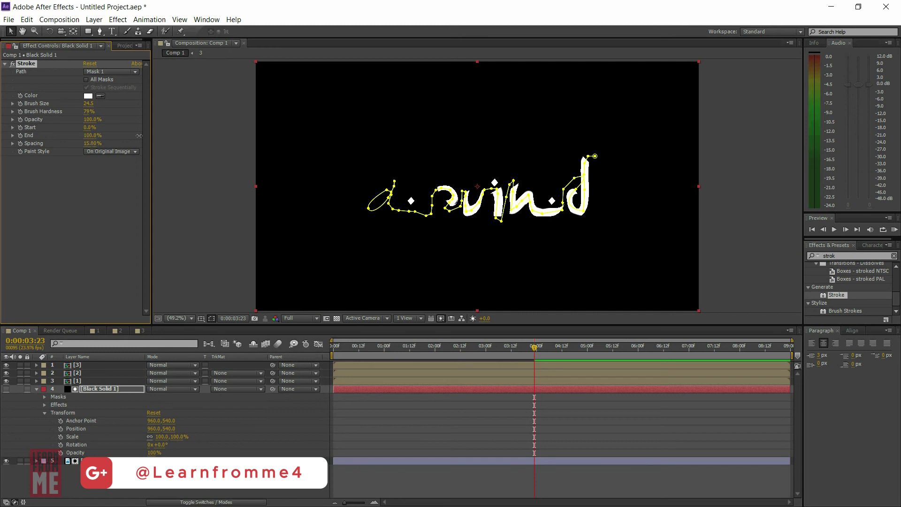
left_click_drag(89, 104, 119, 107)
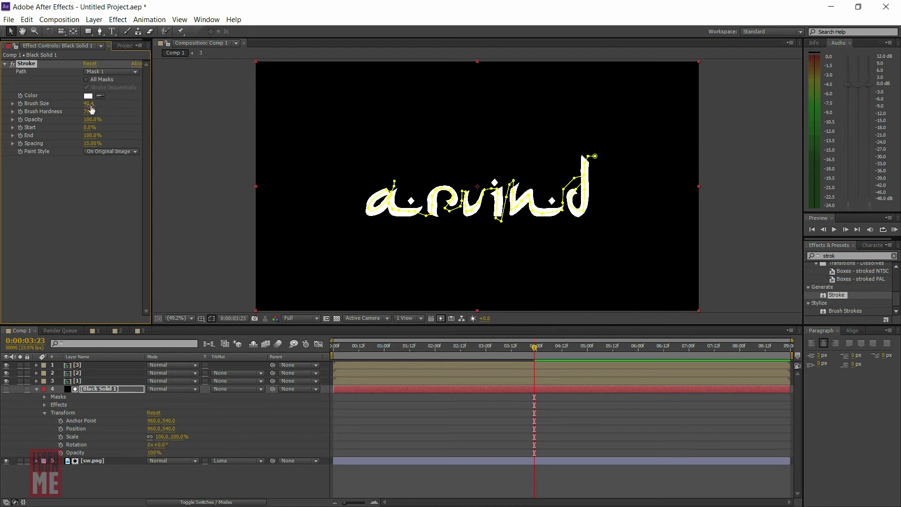
- On a light-beam frame, test a partial stroke reveal, then extend End to 100%
left_click(378, 352)
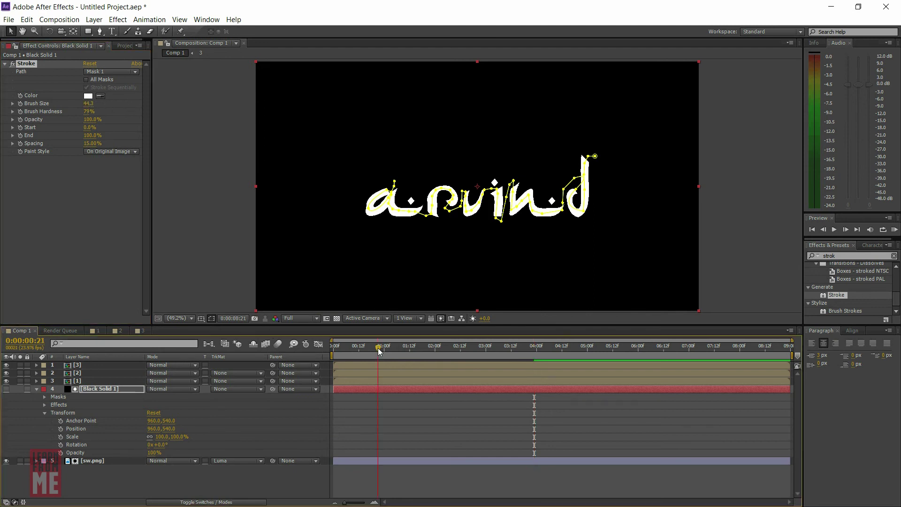
left_click(91, 137)
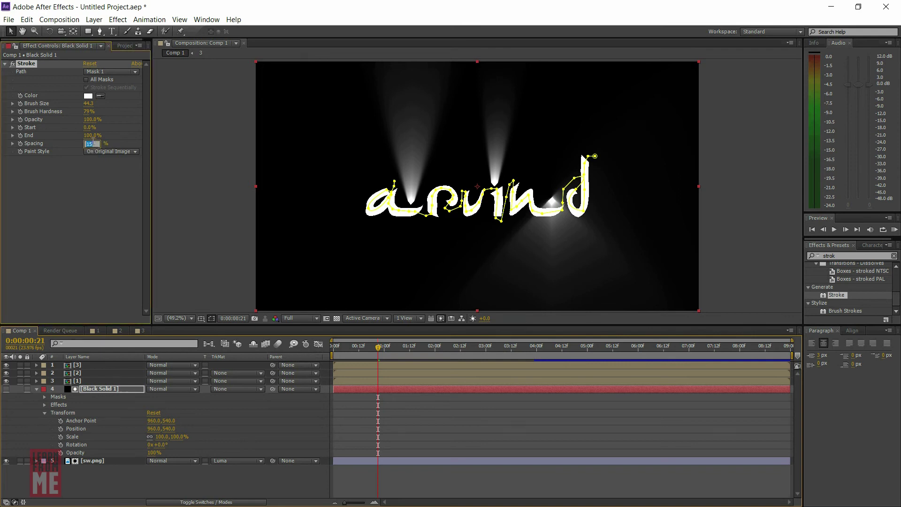
left_click_drag(91, 136, 74, 137)
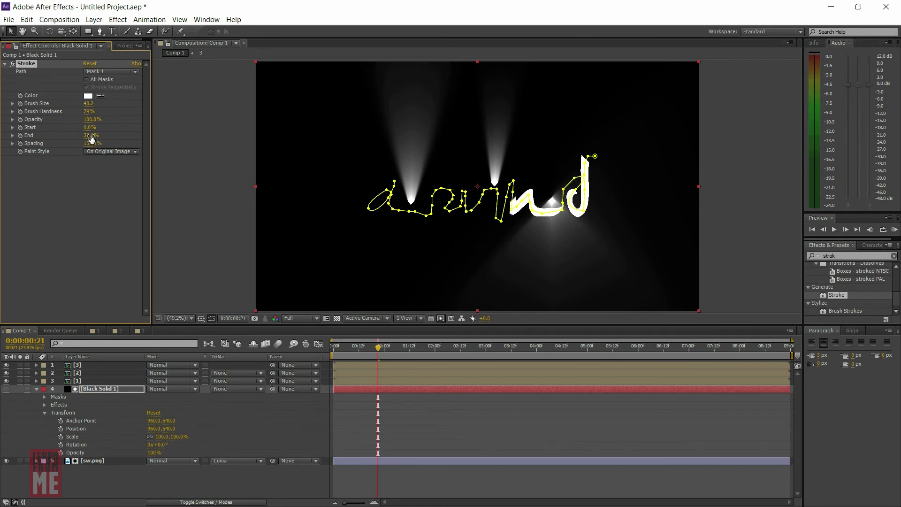
left_click_drag(92, 139, 131, 135)
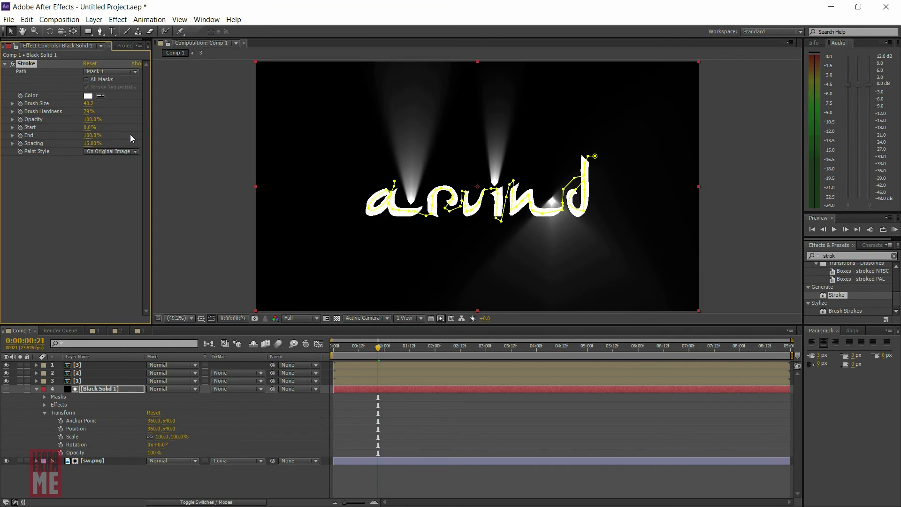
left_click(182, 186)
key("KP_0")
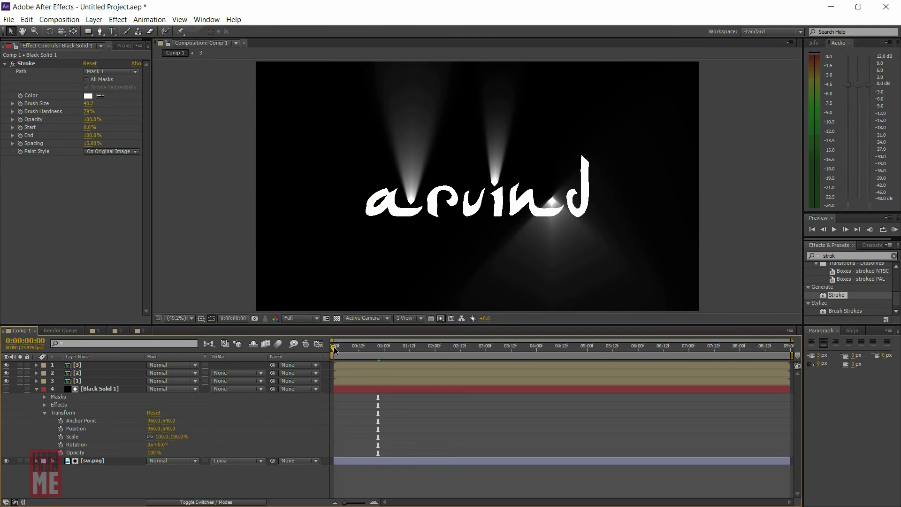
left_click(353, 349)
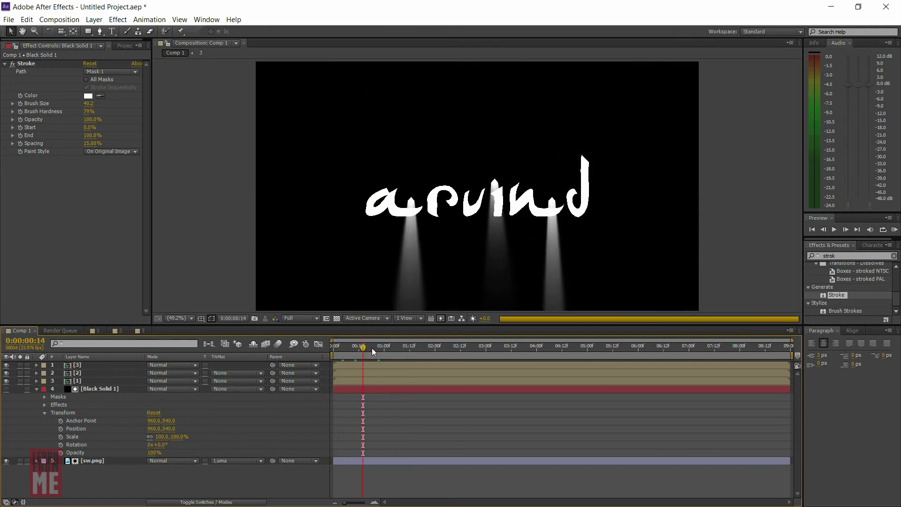
left_click(388, 347)
left_click_drag(388, 348, 376, 349)
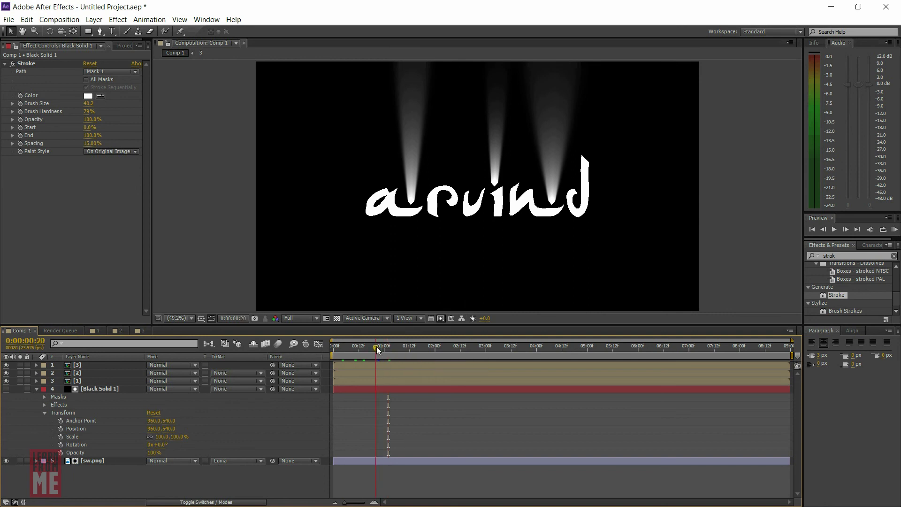
left_click(362, 349)
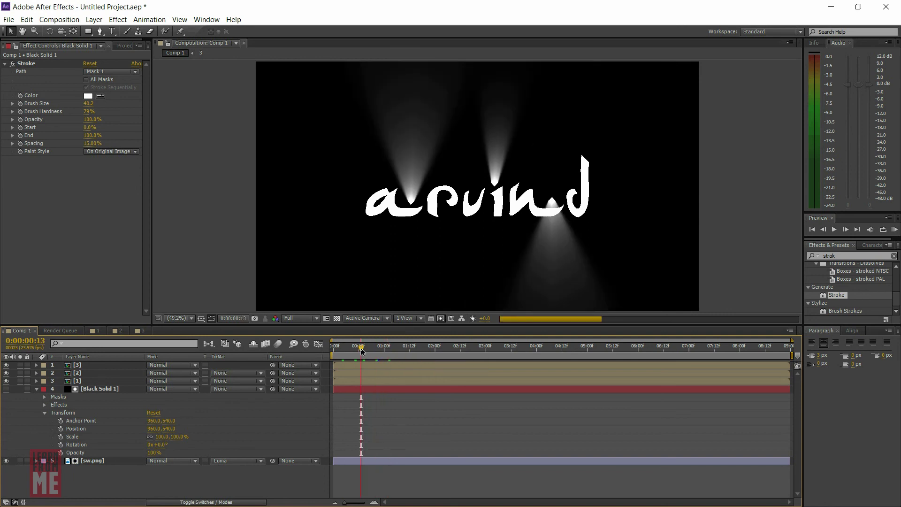
left_click_drag(364, 351, 369, 351)
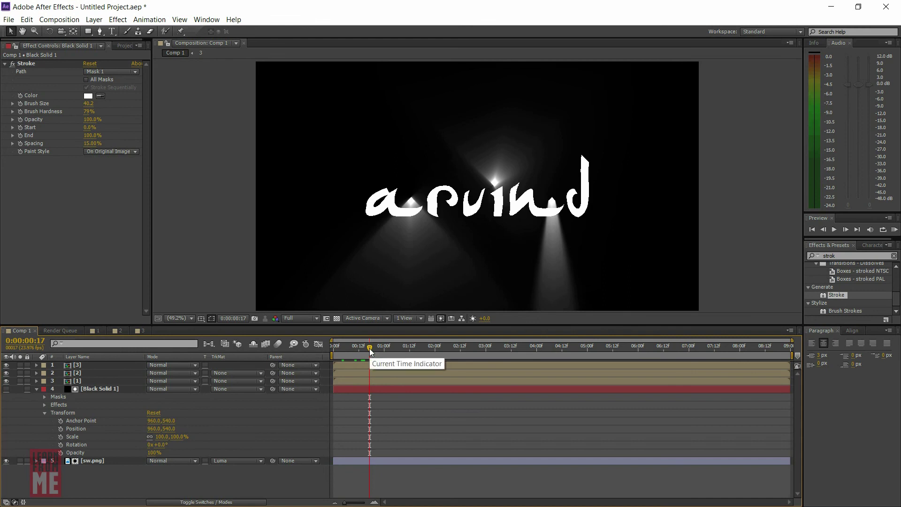
left_click(20, 135)
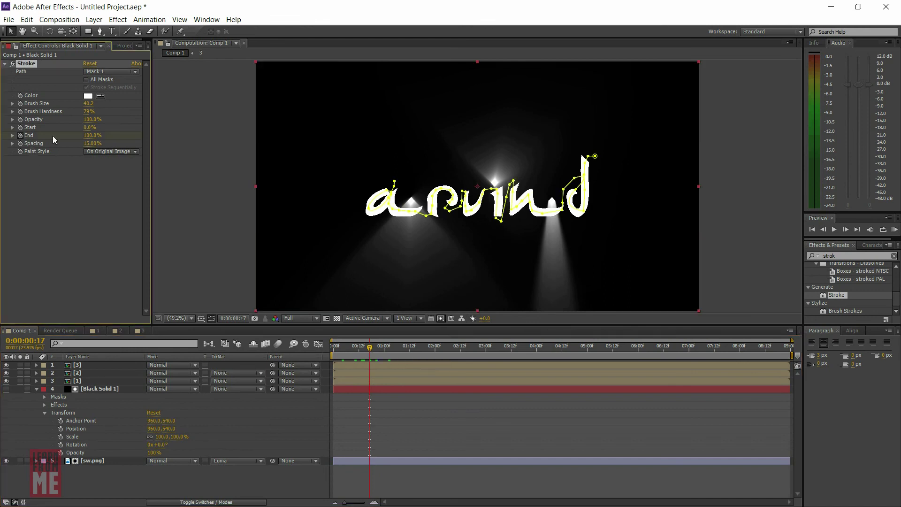
- Keyframe the stroke End at 0% at 0:00:00:17
left_click(90, 135)
type("0")
key("Return")
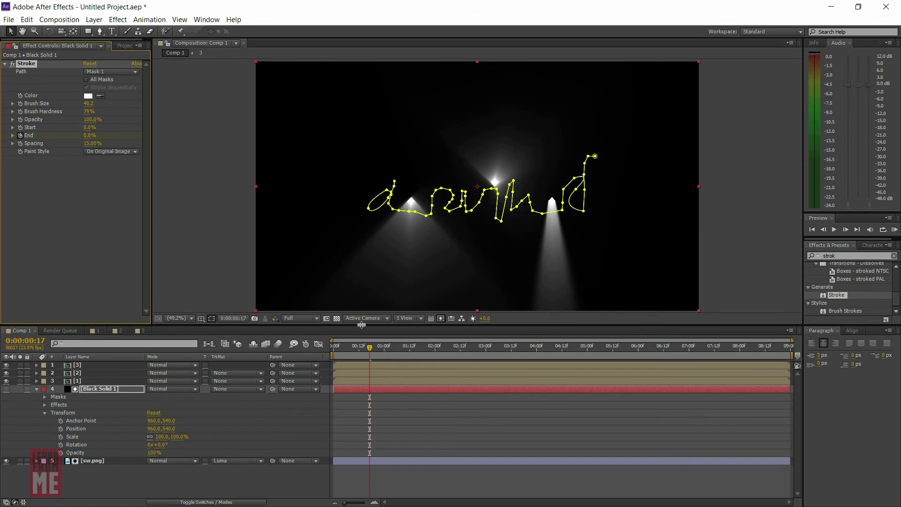
- At 0:00:02:17, set a second End keyframe at 100%
left_click_drag(370, 350, 399, 350)
left_click(418, 350)
left_click(447, 349)
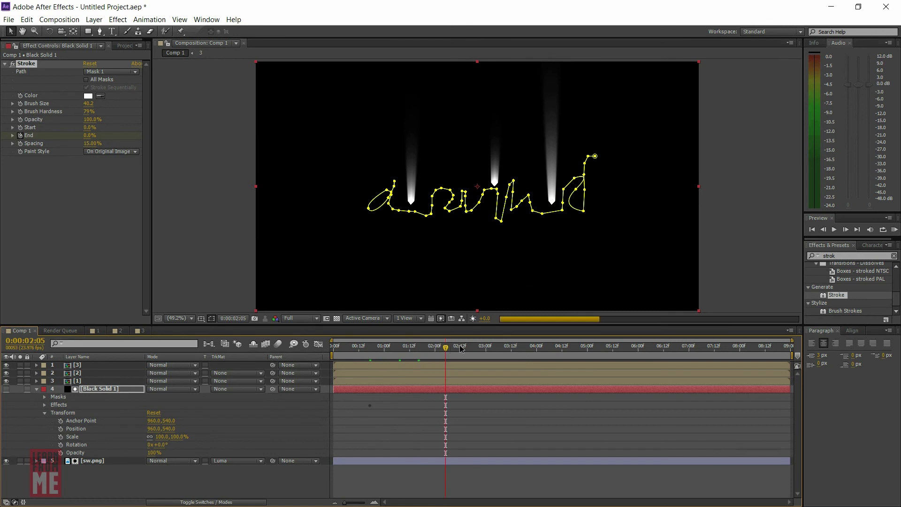
left_click(461, 350)
left_click(471, 348)
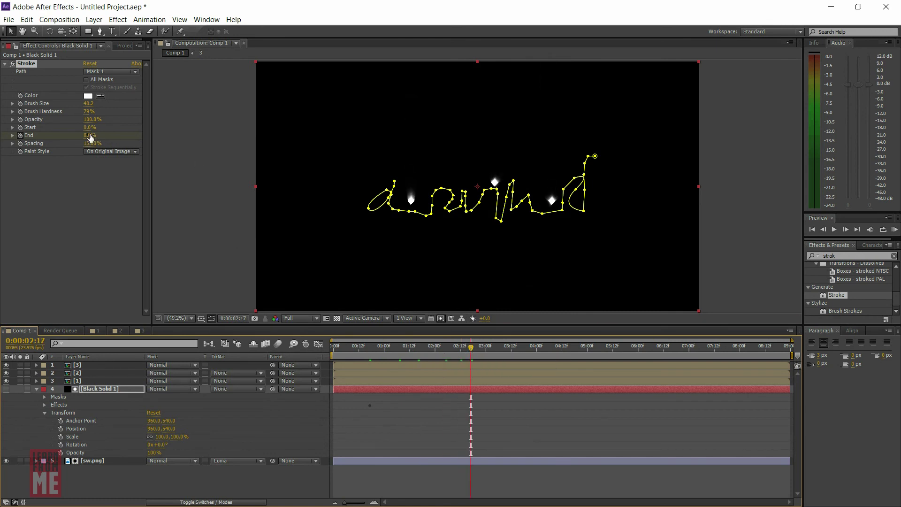
left_click(2, 134)
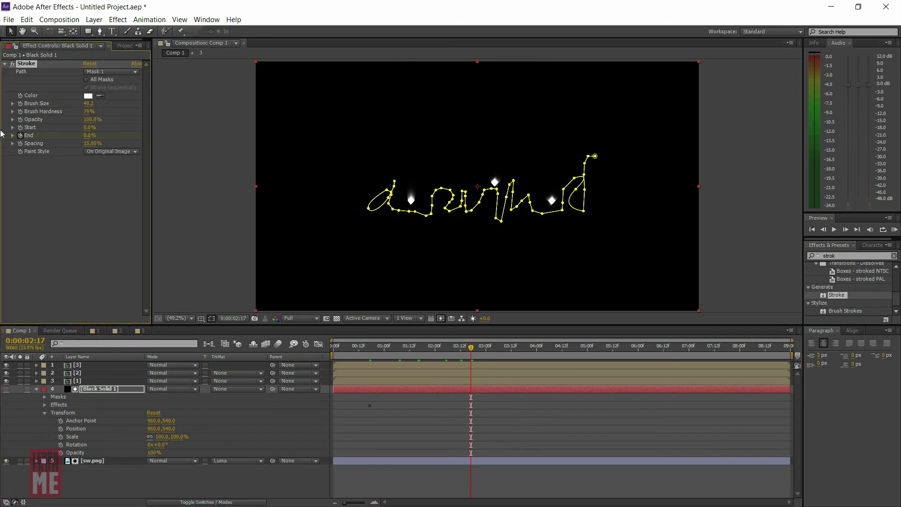
left_click_drag(88, 135, 163, 135)
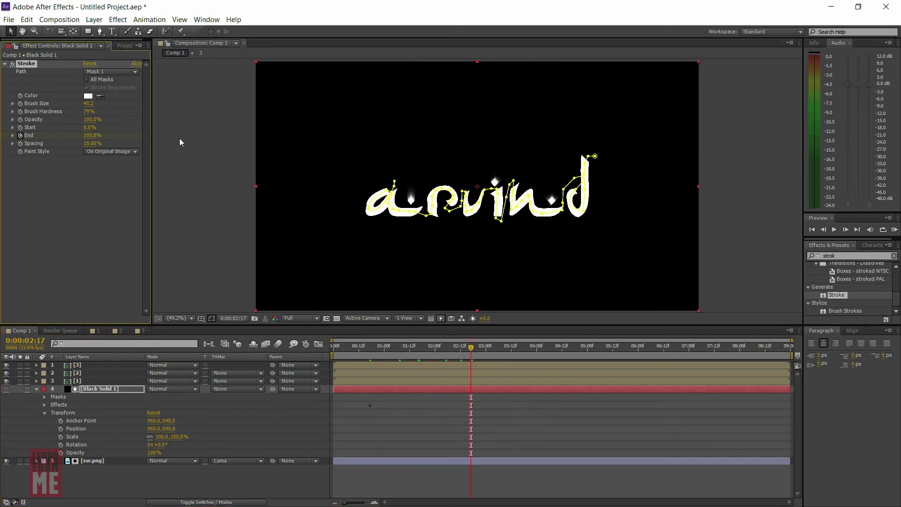
- Preview the write-on from 0:00:00:20 to 0:00:04:02, then collapse Black Solid 1's properties
left_click(376, 353)
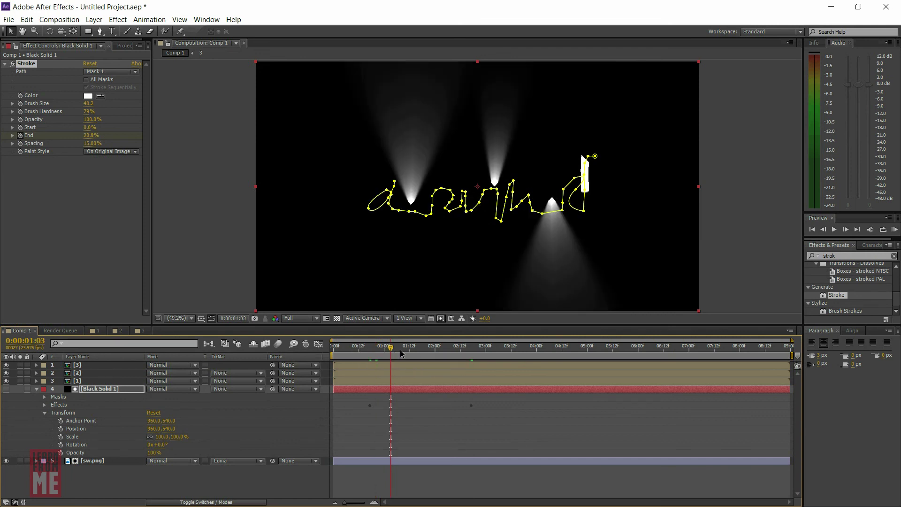
left_click(415, 353)
left_click_drag(436, 353, 464, 353)
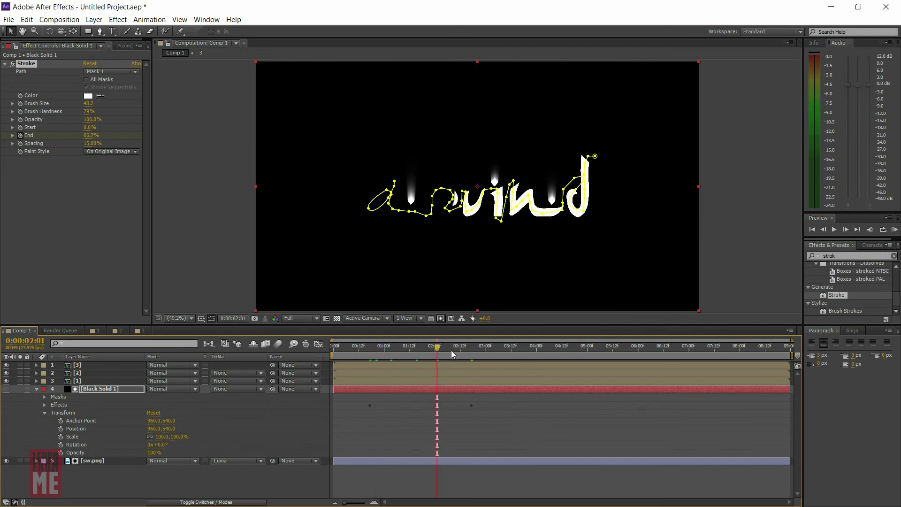
left_click(479, 353)
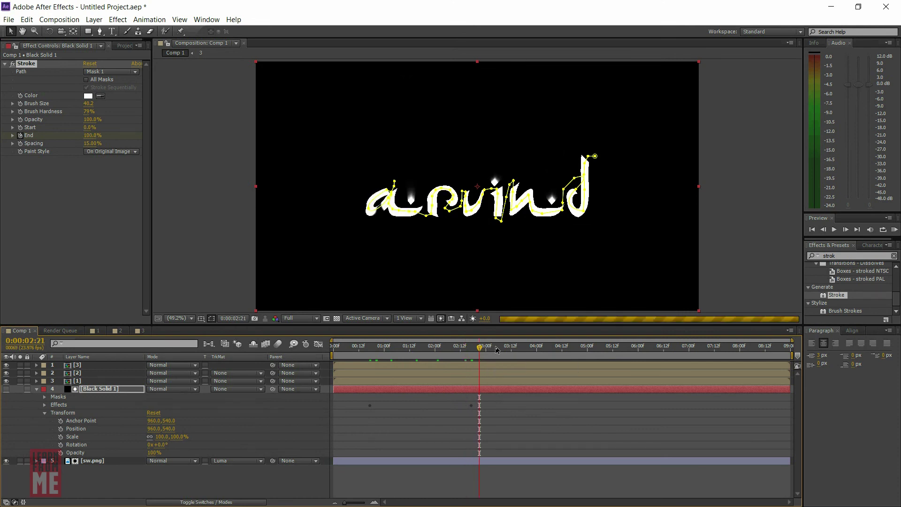
left_click(496, 349)
left_click(507, 348)
left_click(541, 347)
left_click(219, 261)
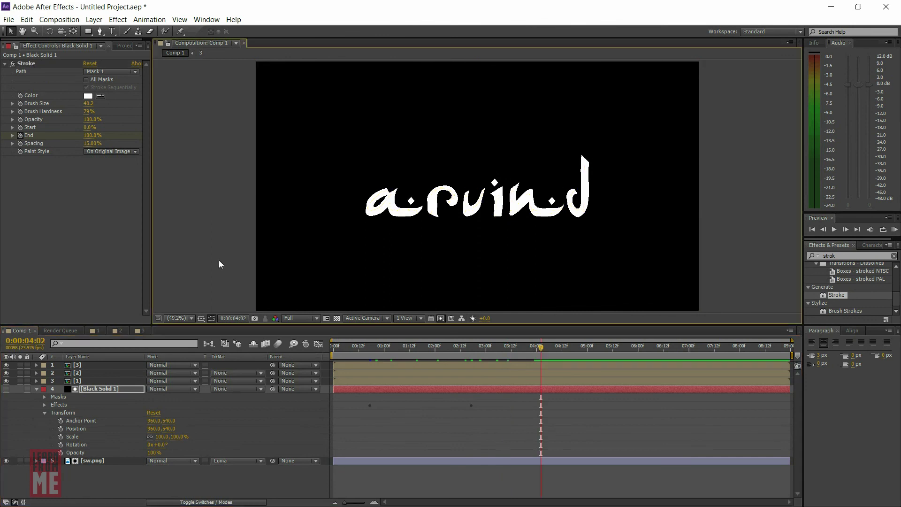
left_click(93, 389)
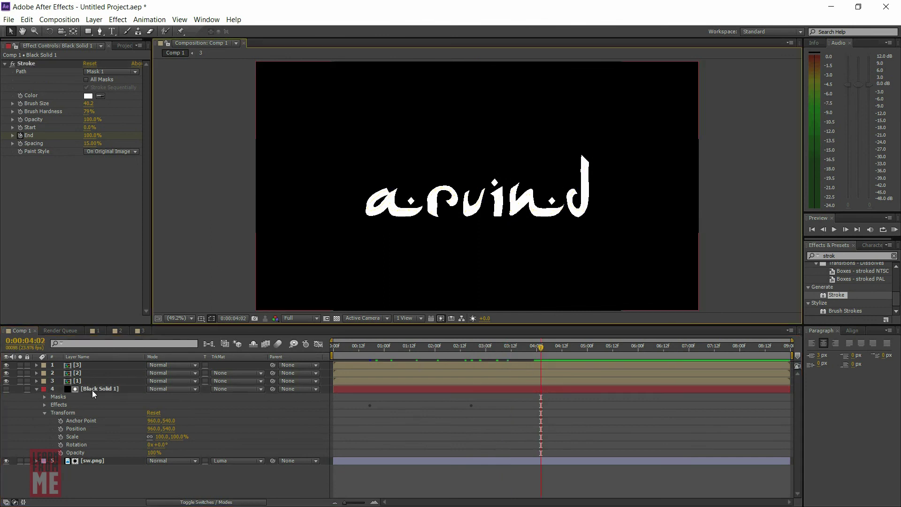
left_click(37, 389)
left_click(212, 254)
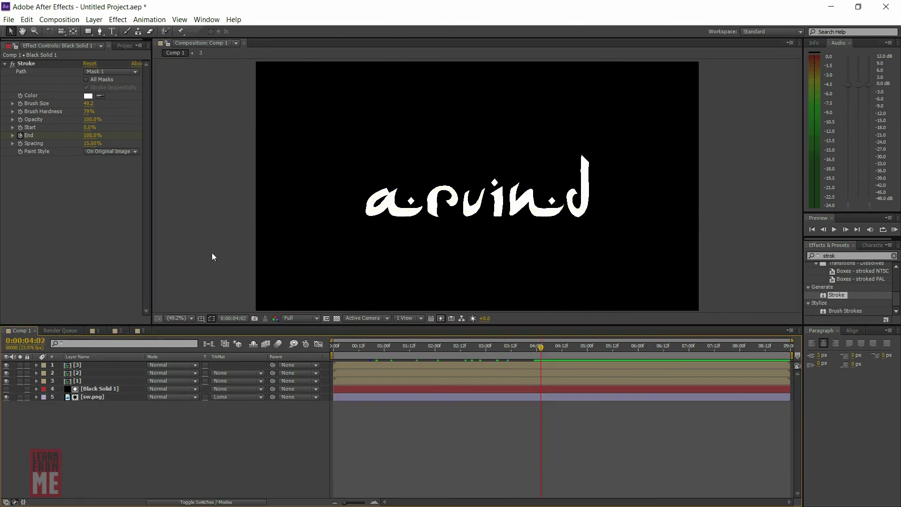
- Add Comp 1 to the Render Queue with an H.264 output module writing Comp 1.mp4
left_click(8, 19)
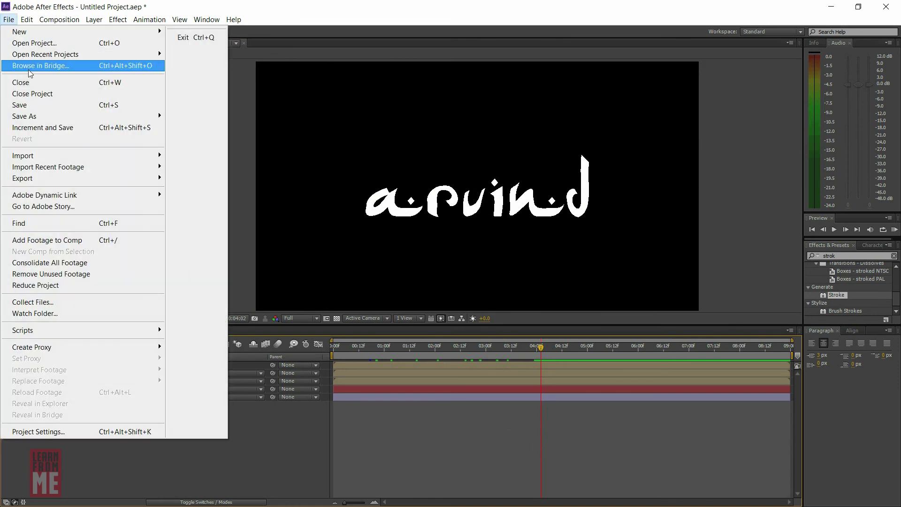
mouse_move(151, 178)
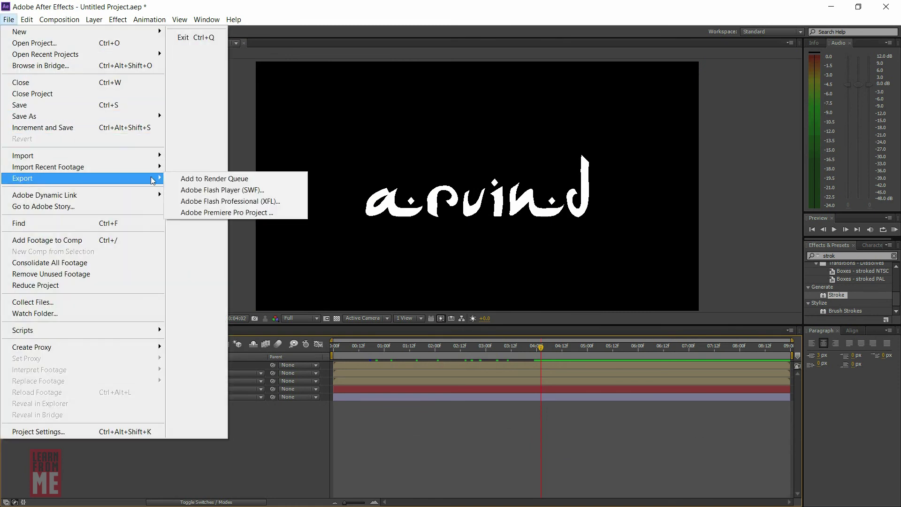
left_click(193, 178)
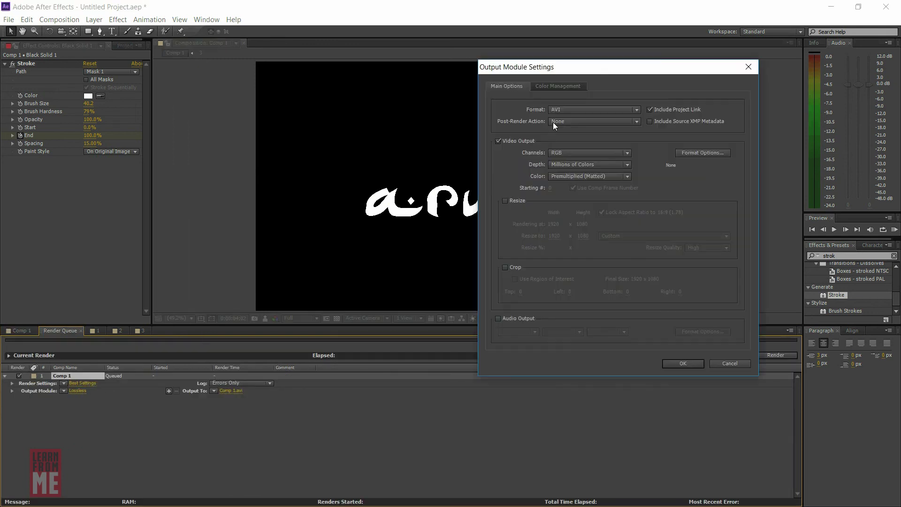
left_click(559, 111)
left_click(578, 178)
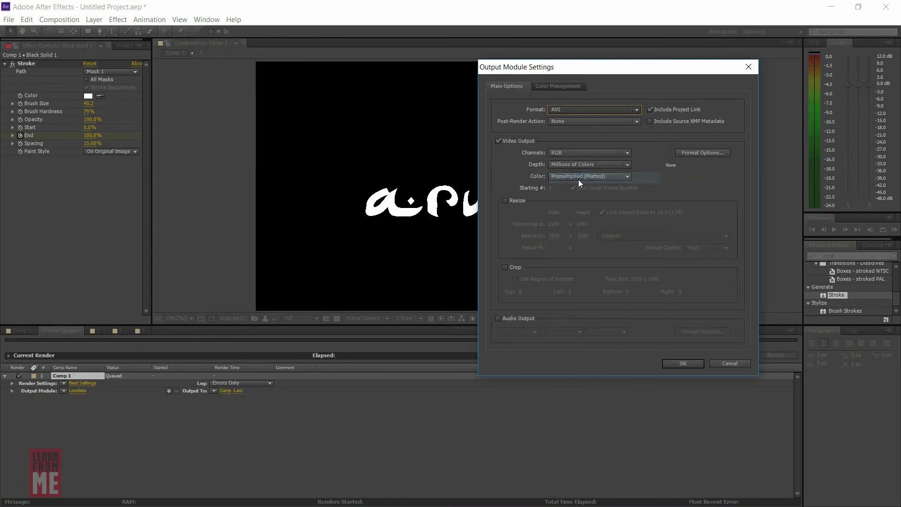
left_click(682, 363)
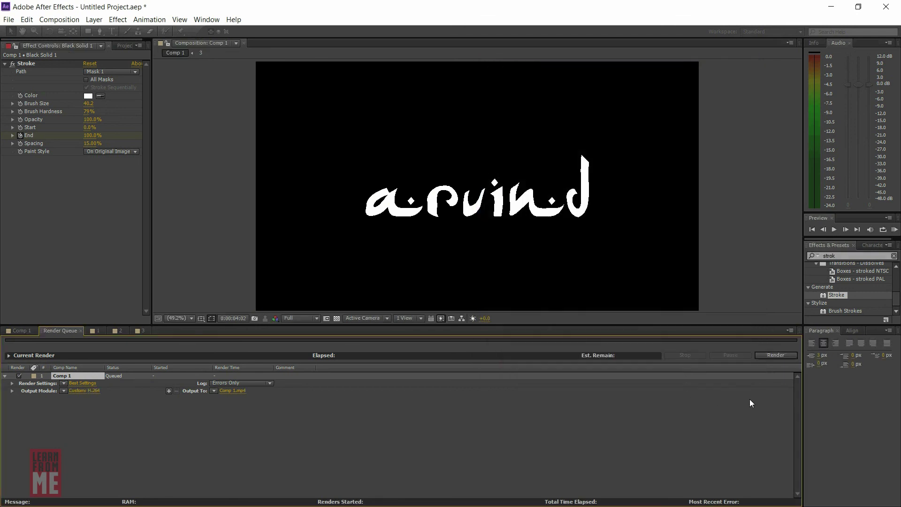
- Render Comp 1 from the Render Queue to Comp 1.mp4
left_click(774, 355)
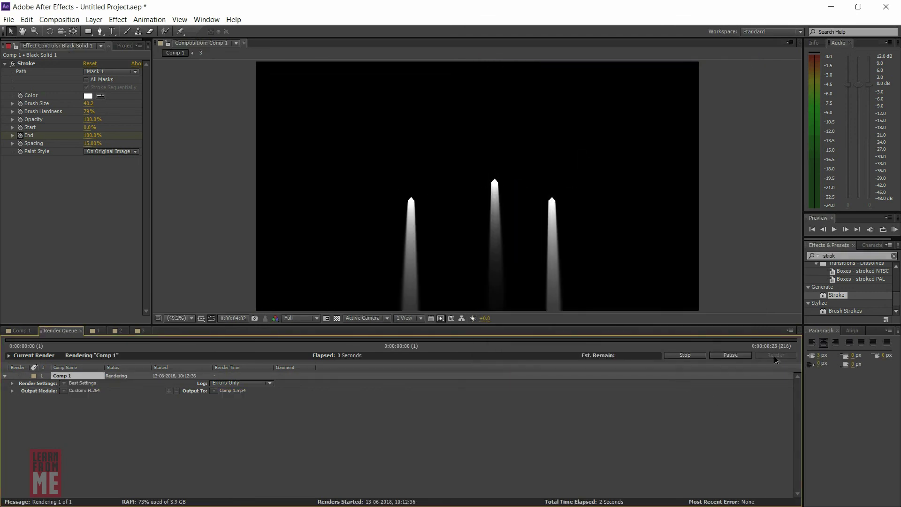